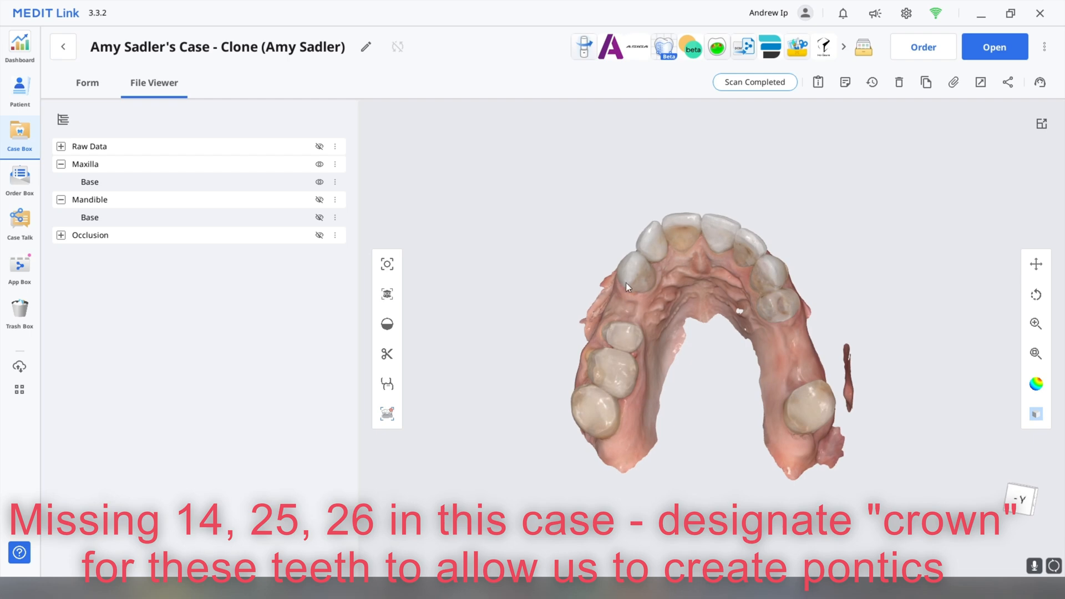
Register teeth 14, 25 and 26 as crowns in the case form
left_click(93, 85)
left_click(364, 507)
left_click(603, 317)
left_click(186, 222)
left_click(314, 242)
left_click(321, 269)
left_click(557, 183)
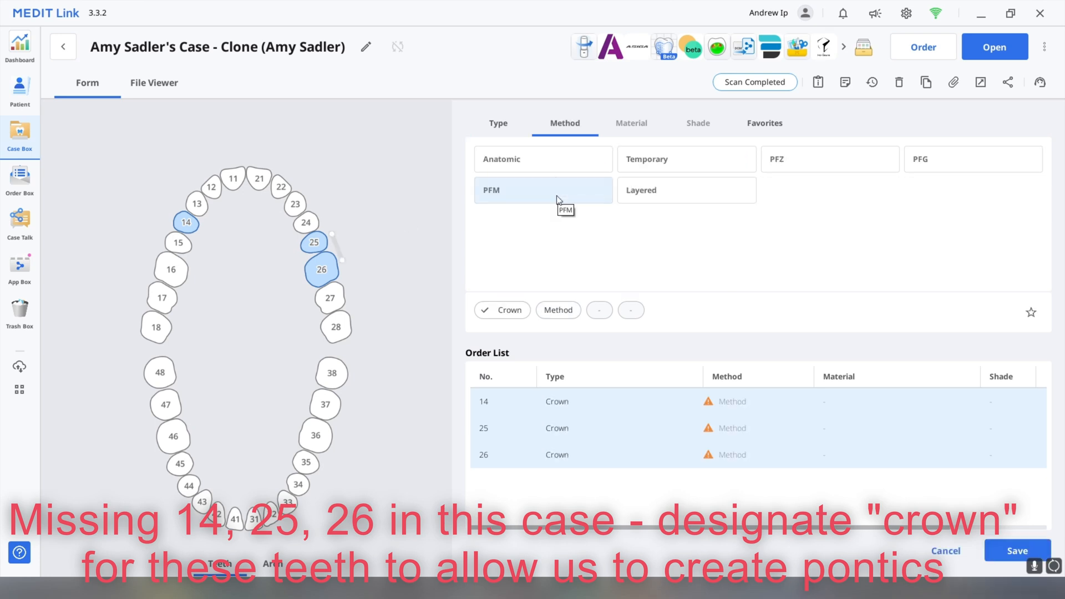
Assign the Anatomic method, 3D Print material and None Shade to crowns 14, 25 and 26
left_click(546, 162)
left_click(827, 276)
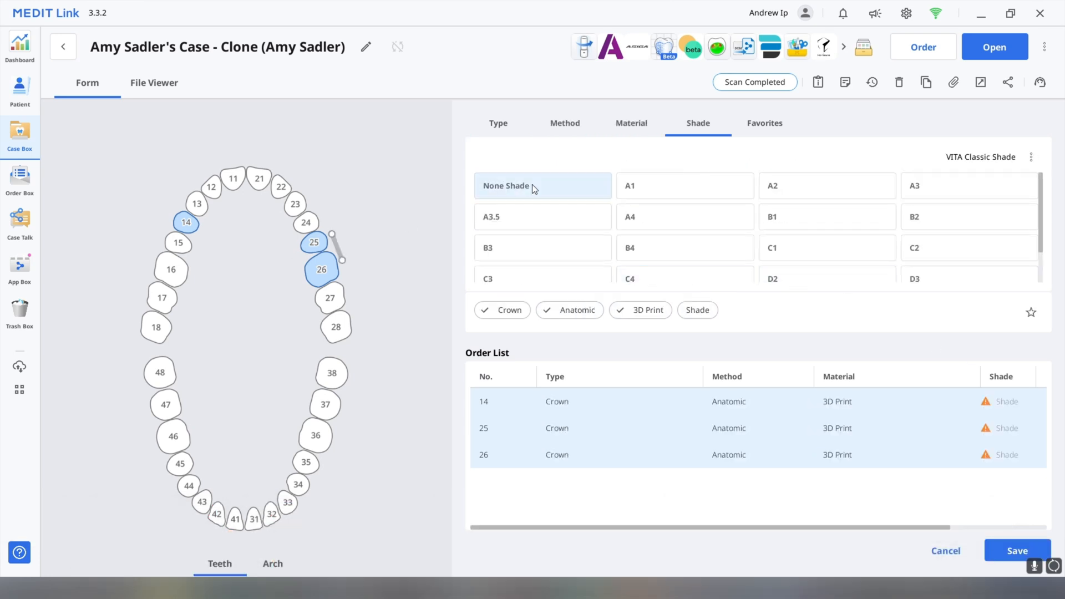
left_click(531, 184)
Launch the case in ClinicCAD and keep the neighbouring restorations separated
left_click(660, 55)
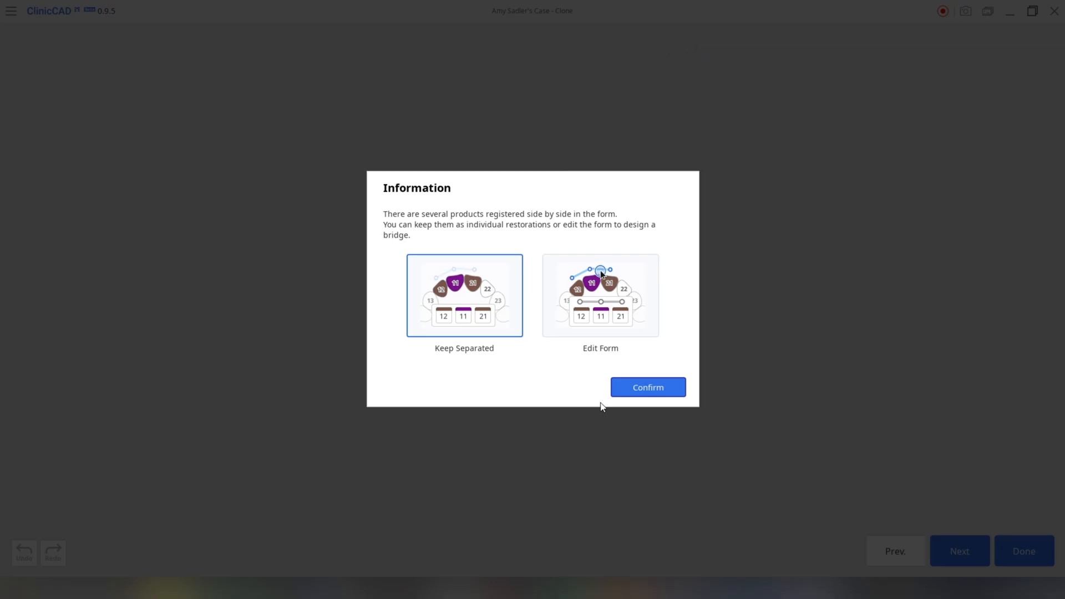
left_click(644, 390)
left_click(864, 536)
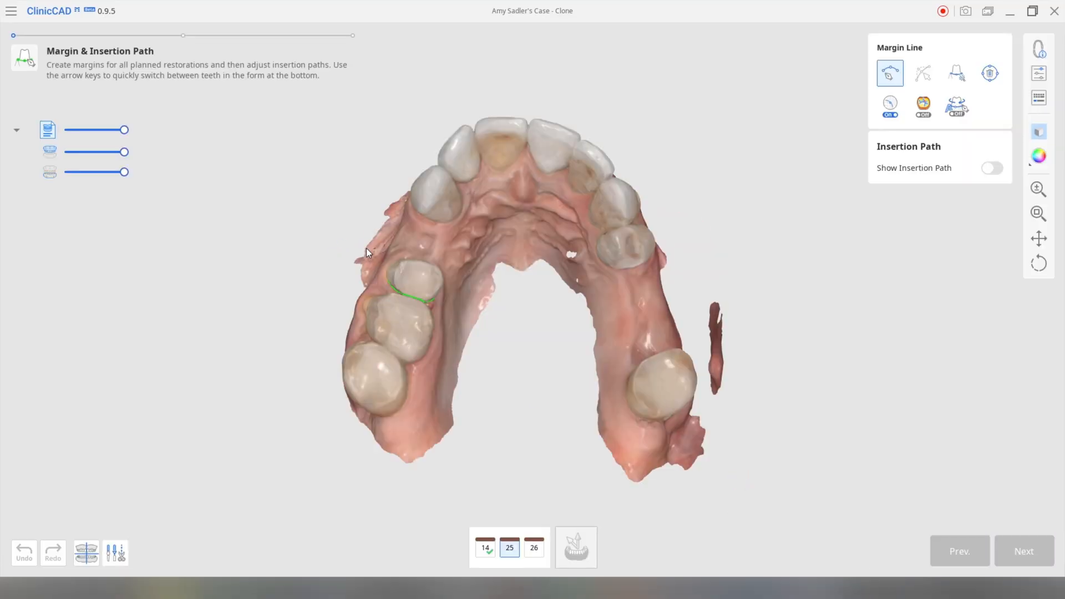
Outline a closed margin for pontic 14 on the soft tissue between teeth 13 and 15
left_click(485, 549)
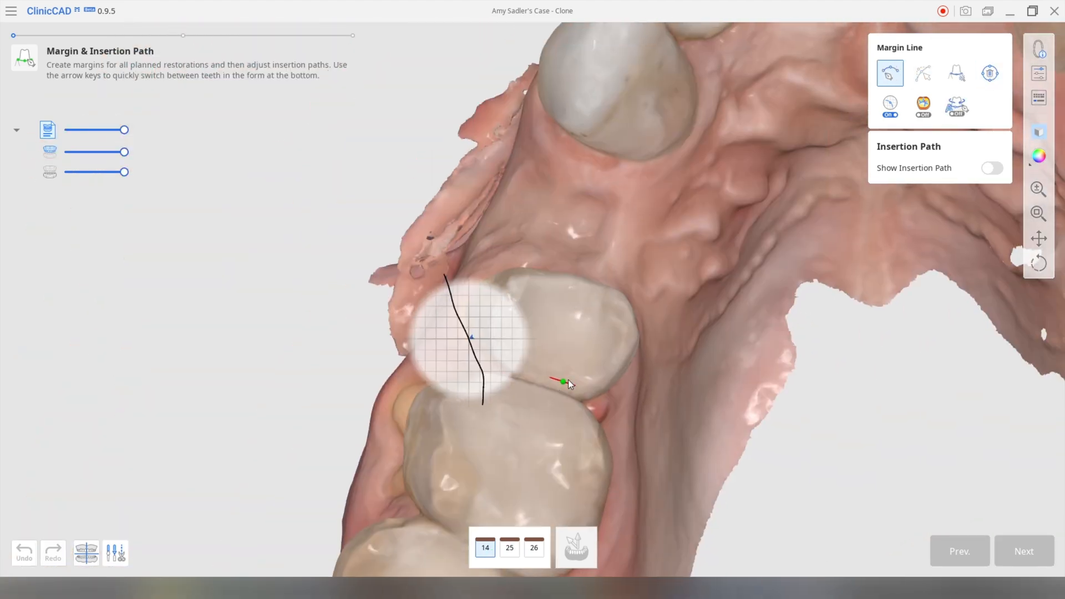
left_click(542, 189)
left_click(574, 184)
left_click(614, 209)
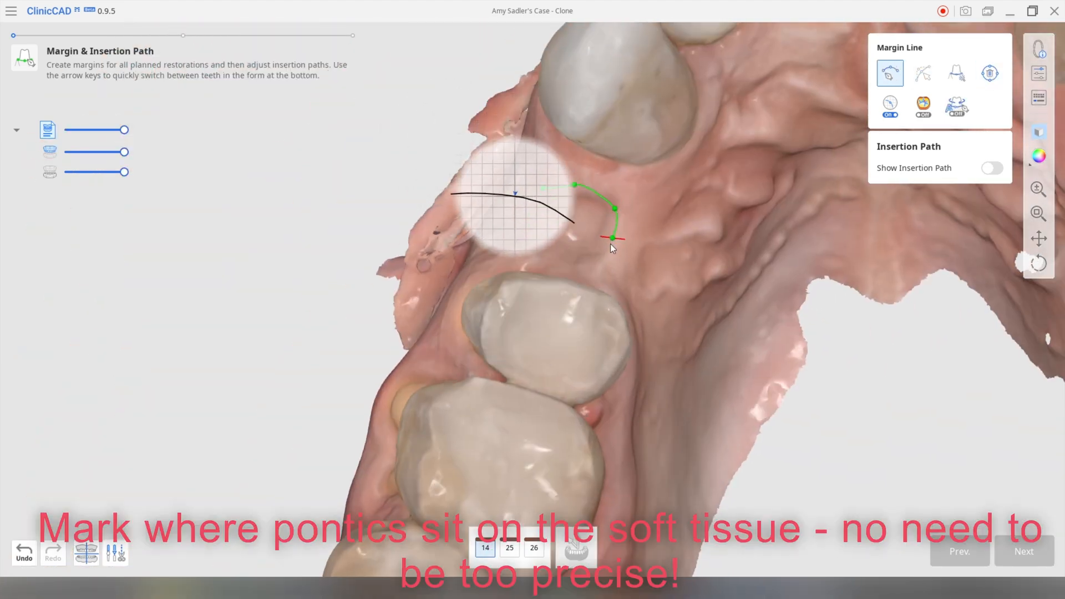
left_click(607, 247)
left_click(589, 258)
double_click(555, 261)
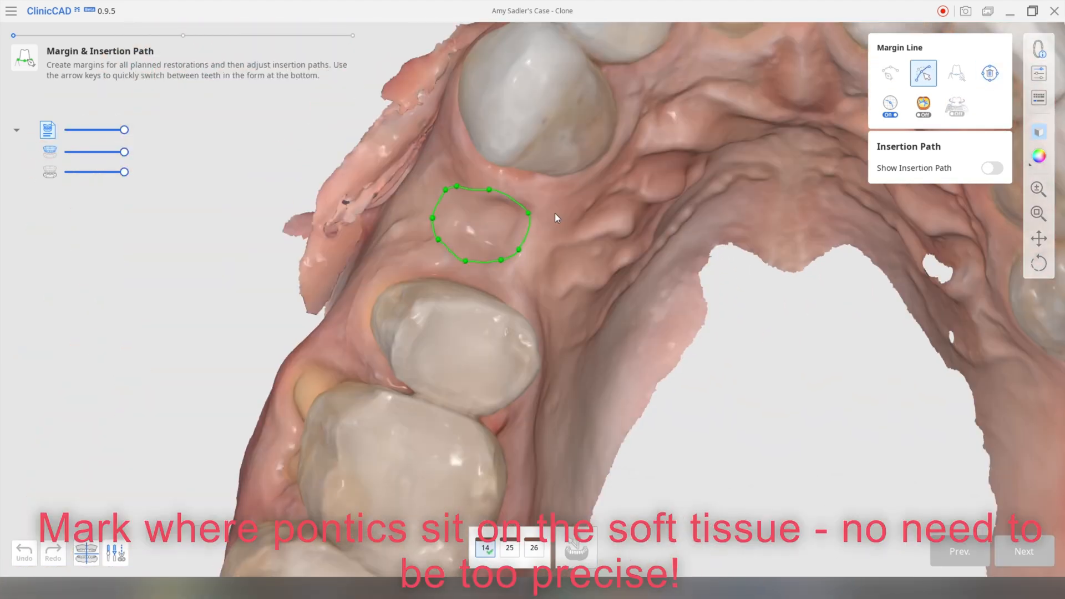
Outline a closed margin for pontic 25 on the ridge just behind tooth 24, redrawing its last misplaced points
key("Right")
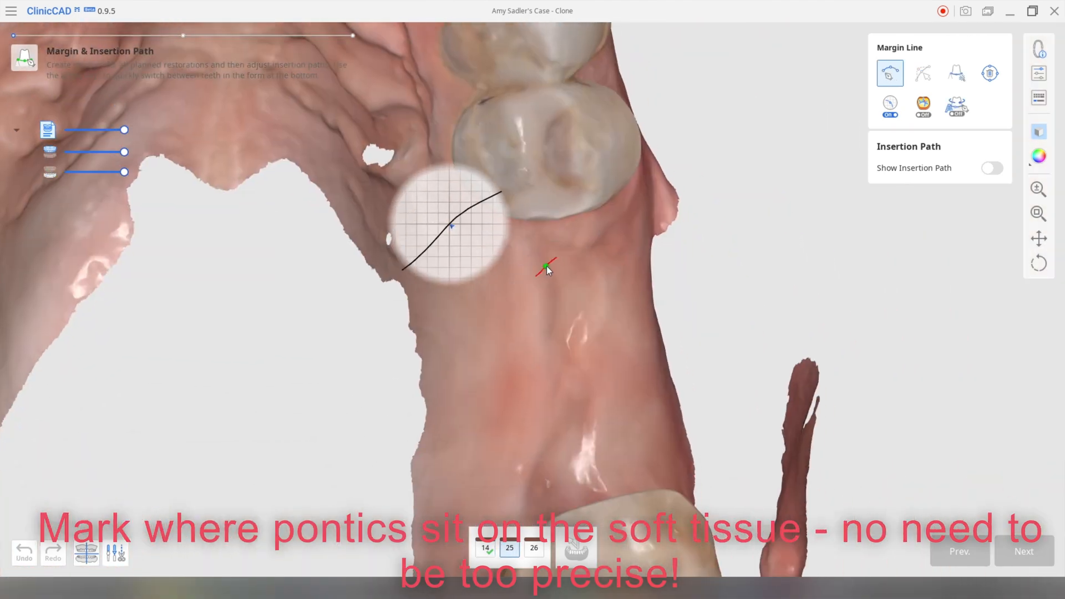
left_click(498, 261)
left_click(532, 251)
left_click(582, 253)
left_click(619, 274)
left_click(619, 302)
left_click(612, 340)
left_click(541, 342)
left_click(488, 334)
key("ctrl+z")
key("ctrl+z")
left_click(606, 333)
left_click(581, 337)
left_click(531, 341)
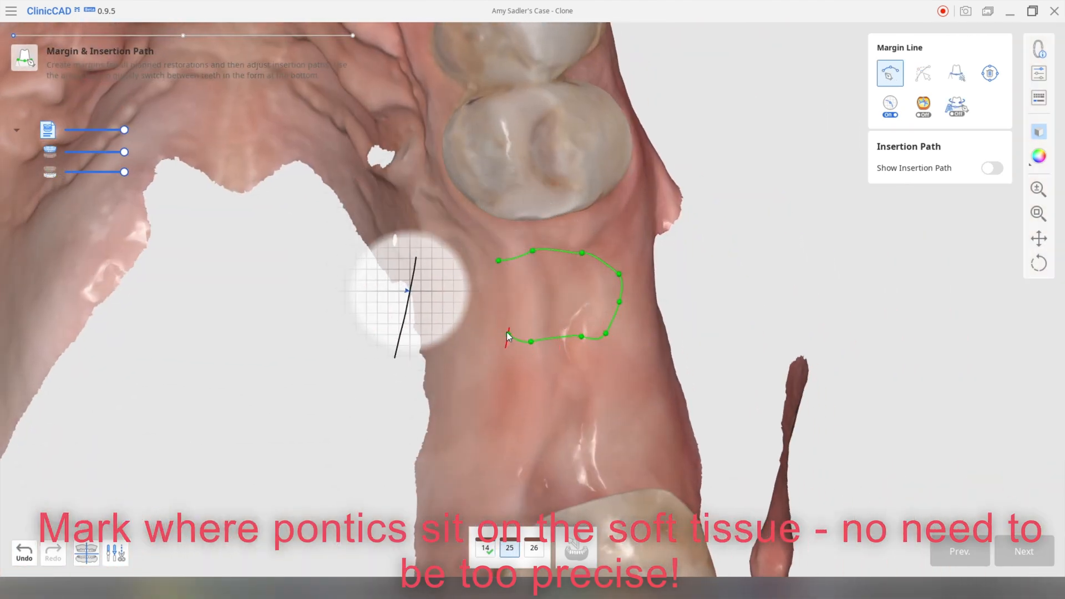
left_click(483, 328)
left_click(498, 261)
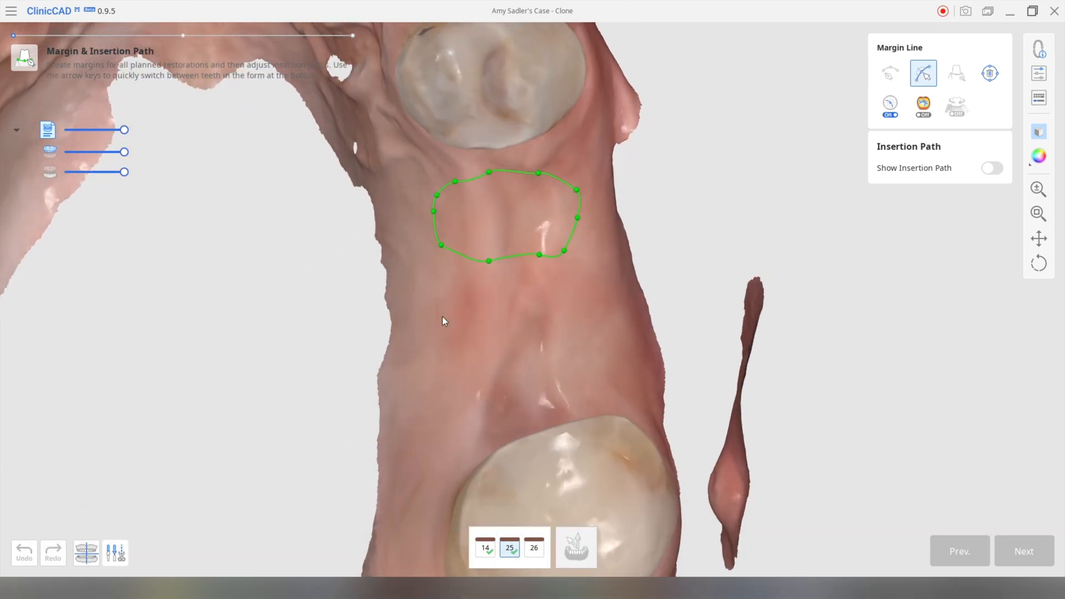
Outline a closed margin for pontic 26 on the ridge between the tooth 25 margin and molar 27
left_click(536, 555)
left_click(465, 303)
left_click(546, 292)
left_click(593, 306)
left_click(607, 341)
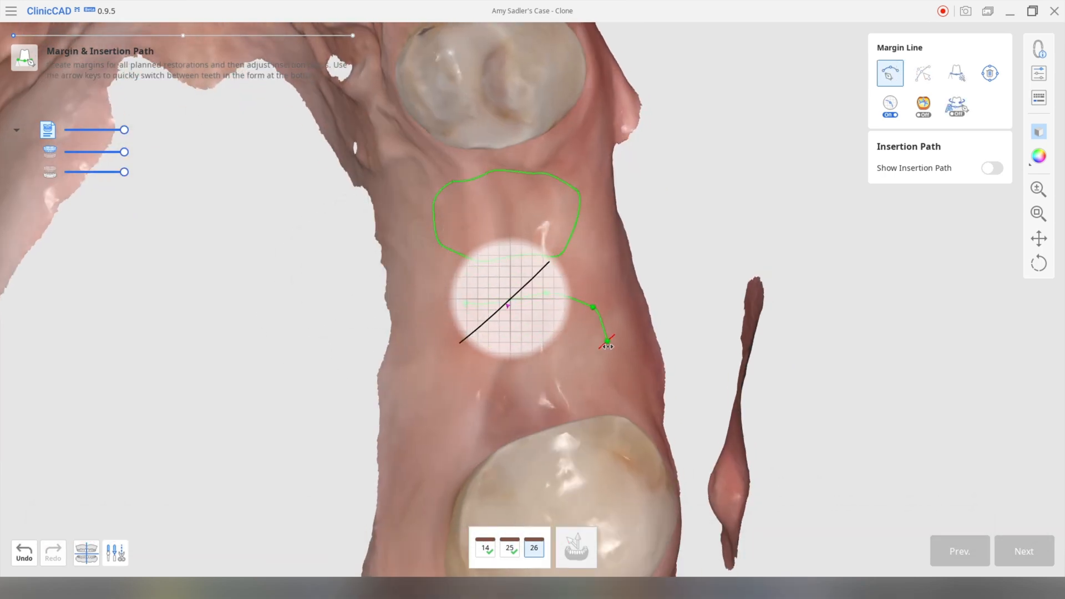
left_click(607, 371)
left_click(574, 397)
left_click(552, 410)
left_click(481, 411)
left_click(443, 400)
left_click(434, 365)
left_click(439, 329)
left_click(466, 303)
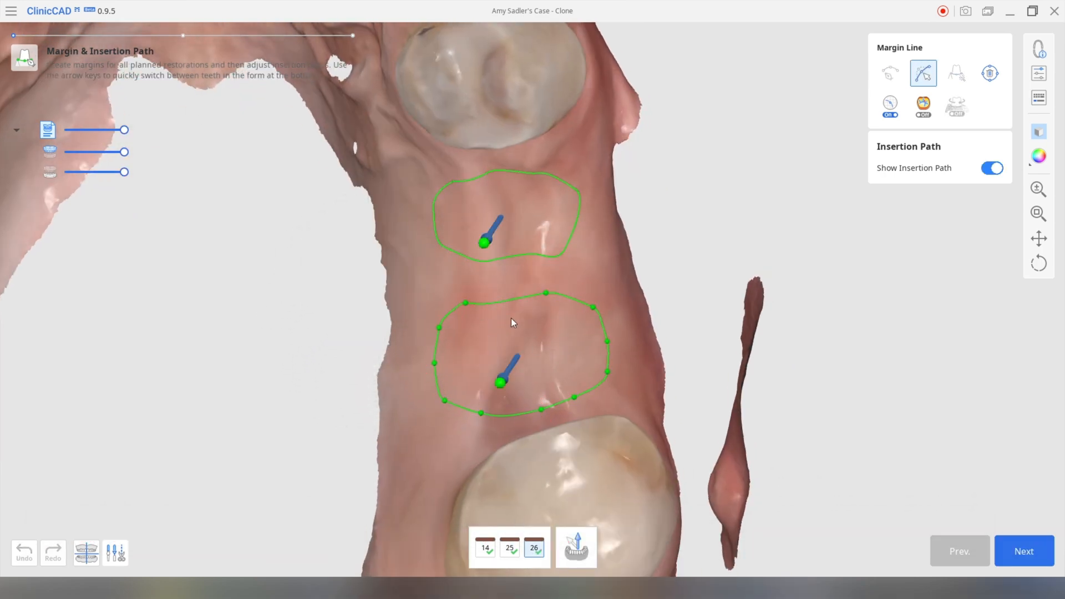
Adjust the margin points on the rear edge of the tooth 25 outline to smooth its shape
key("Left")
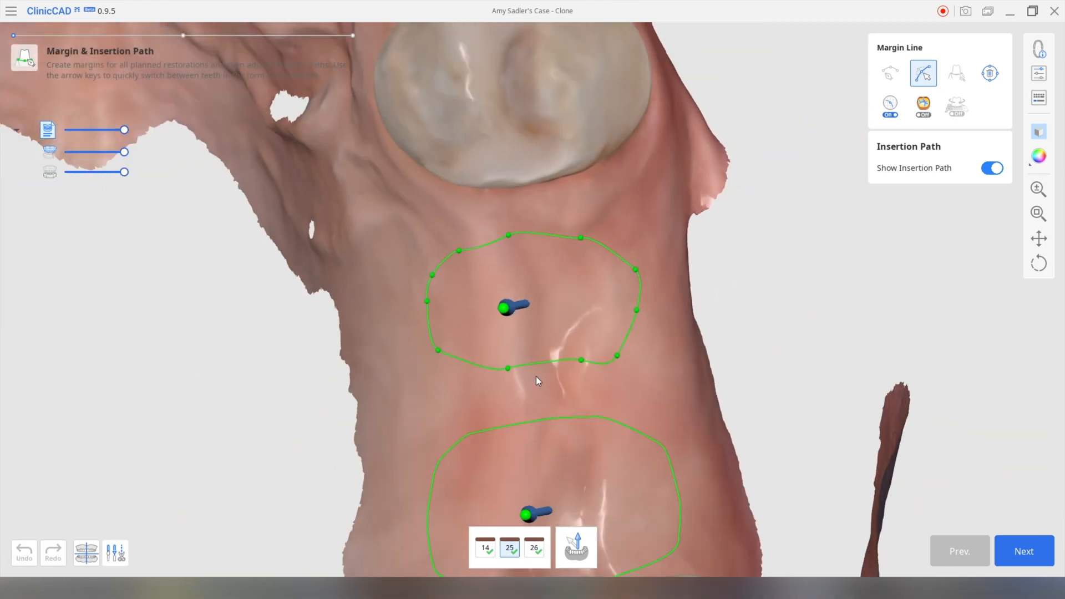
left_click(507, 364)
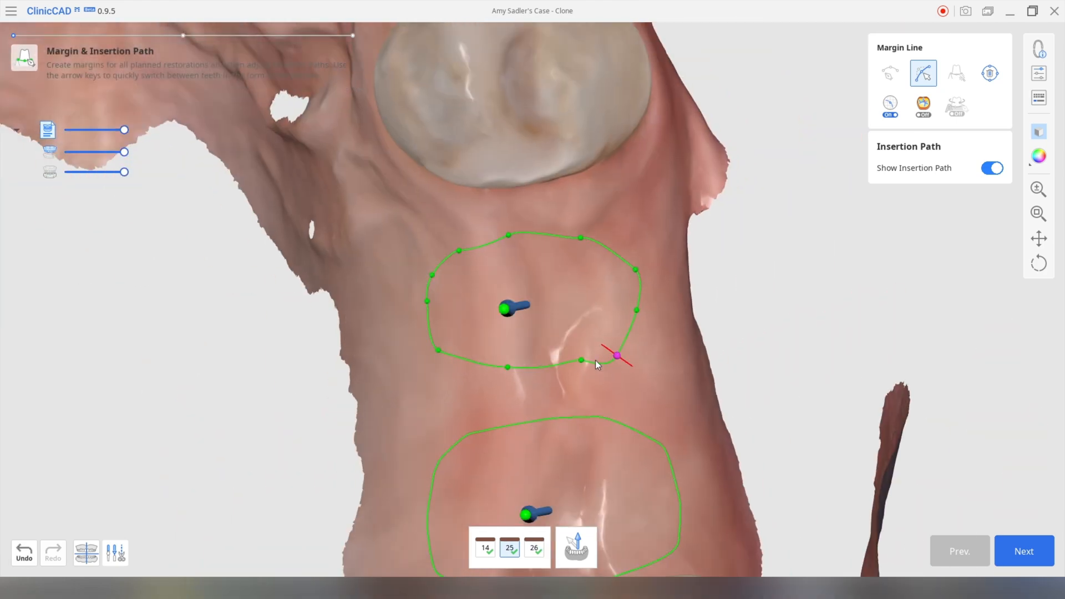
left_click_drag(617, 356, 625, 342)
Set the insertion path of tooth 26 from an occlusal viewing direction
scroll(533, 346, "down", 3)
middle_click_drag(532, 347, 502, 221)
right_click_drag(501, 222, 544, 241)
scroll(545, 241, "down", 3)
right_click_drag(572, 367, 569, 339)
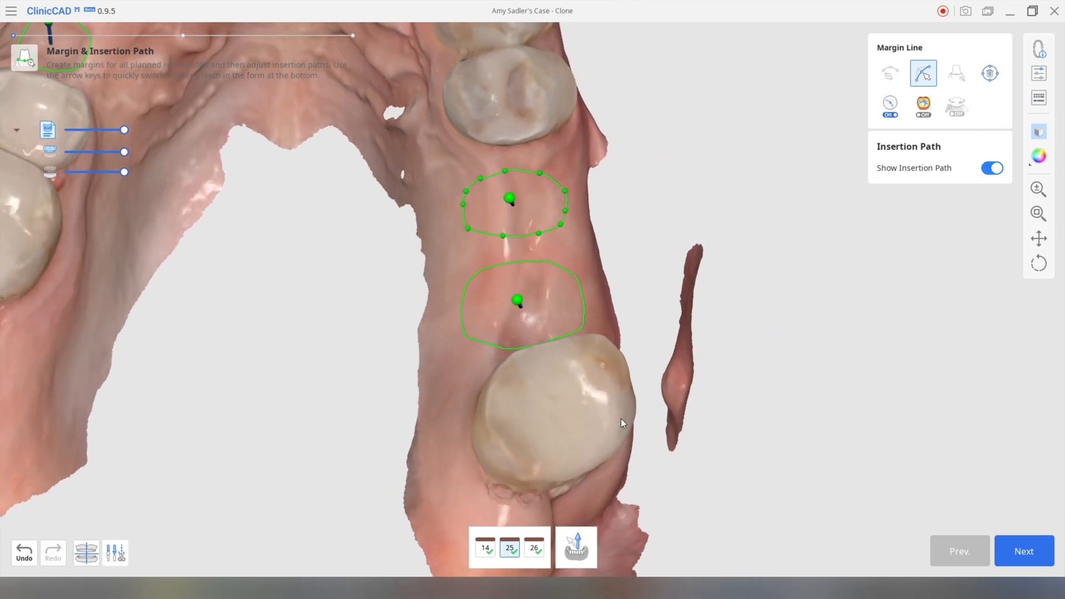
left_click(533, 549)
scroll(549, 391, "down", 5)
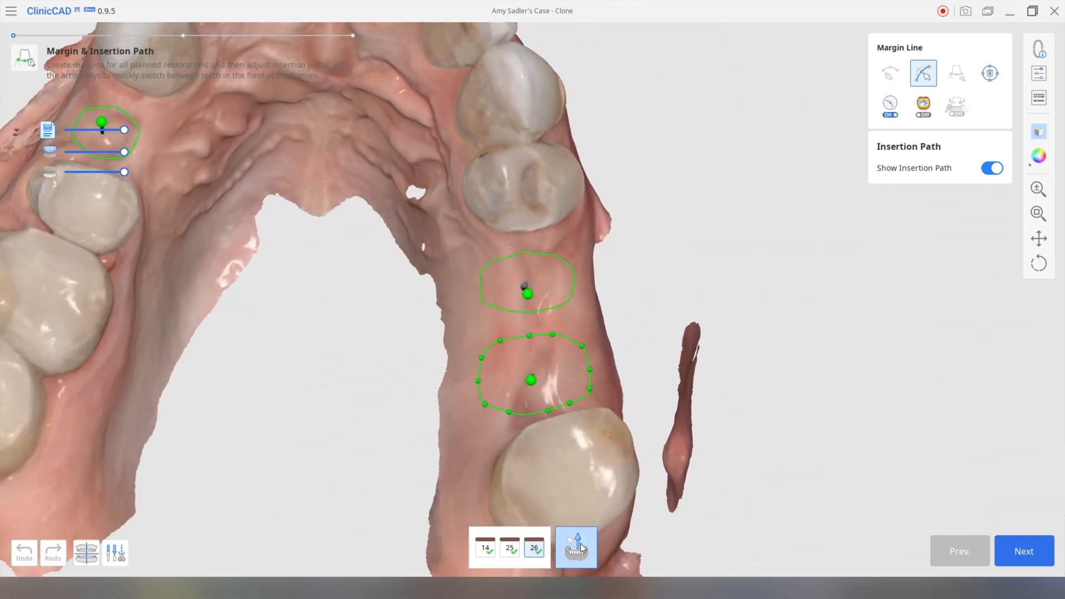
left_click(581, 544)
Set the insertion path of tooth 14 from an occlusal viewing direction and proceed to Tooth Data Arrangement
middle_click_drag(449, 467, 832, 456)
left_click(480, 553)
scroll(458, 382, "down", 5)
right_click_drag(621, 327, 628, 302)
left_click(577, 547)
left_click(1021, 552)
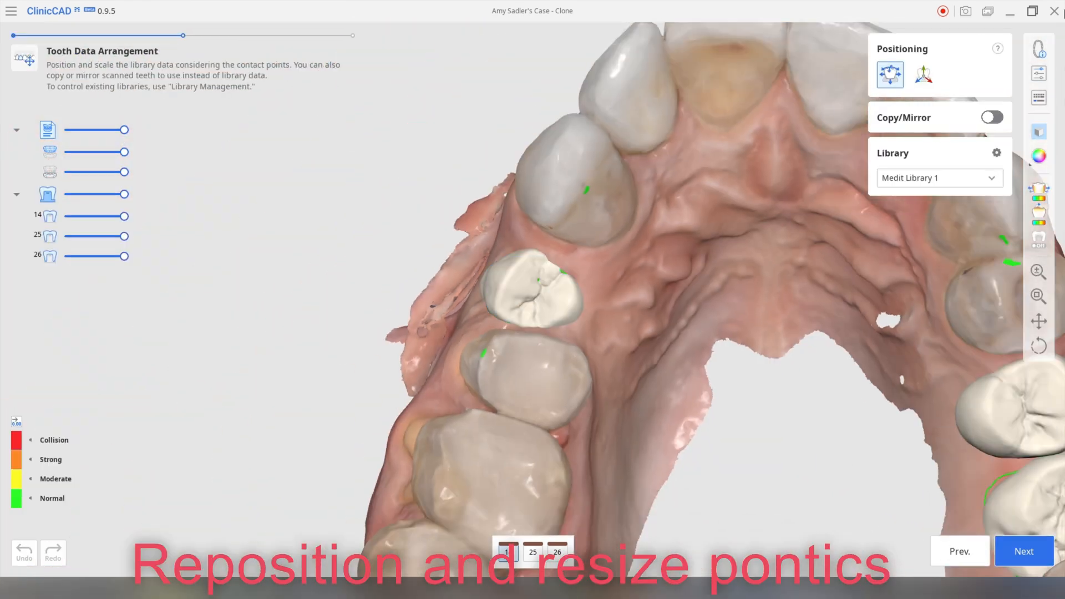
Reposition and resize the library tooth for pontic 14 to fit the gap between teeth 13 and 15
right_click_drag(822, 233, 788, 344)
left_click(923, 75)
left_click_drag(550, 307, 589, 333)
right_click_drag(588, 333, 388, 100)
left_click(890, 74)
right_click_drag(720, 195, 700, 221)
left_click_drag(573, 253, 584, 235)
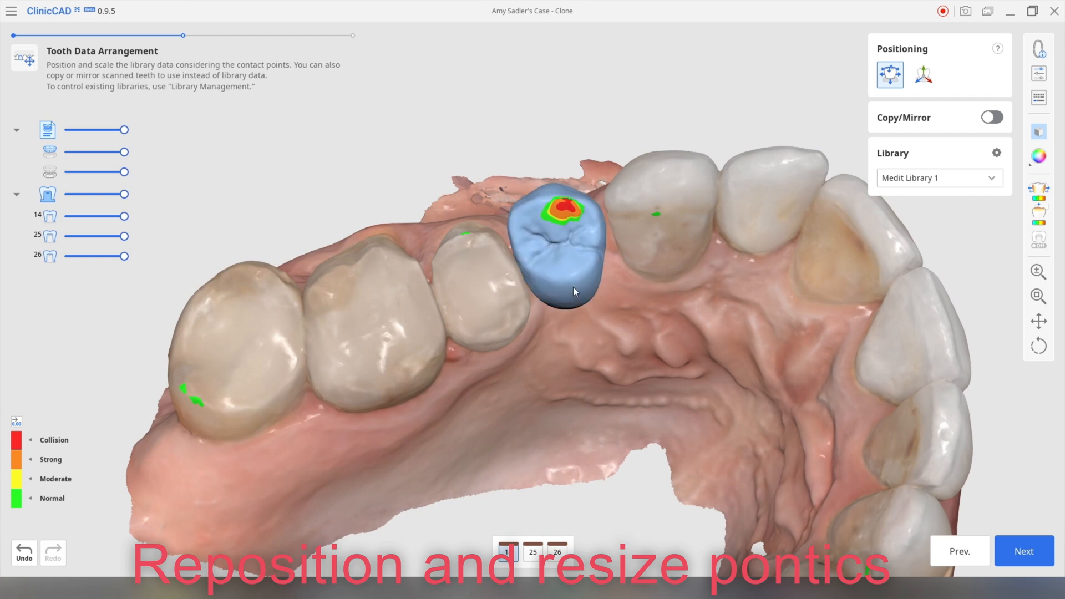
left_click(923, 75)
left_click_drag(529, 220, 553, 255)
left_click(889, 75)
right_click_drag(553, 255, 616, 327)
right_click_drag(585, 270, 572, 316)
Shift the pontic 25 library tooth towards the cheek side with the 3D Manipulator to align it with the arch
left_click(532, 552)
scroll(403, 390, "down", 5)
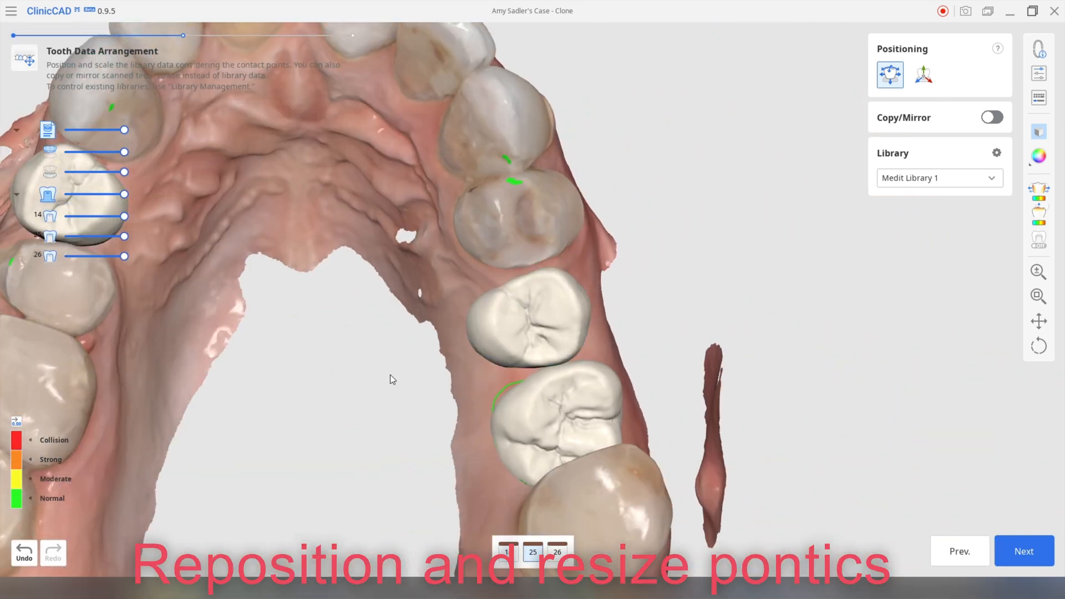
left_click(924, 75)
right_click_drag(733, 179, 632, 210)
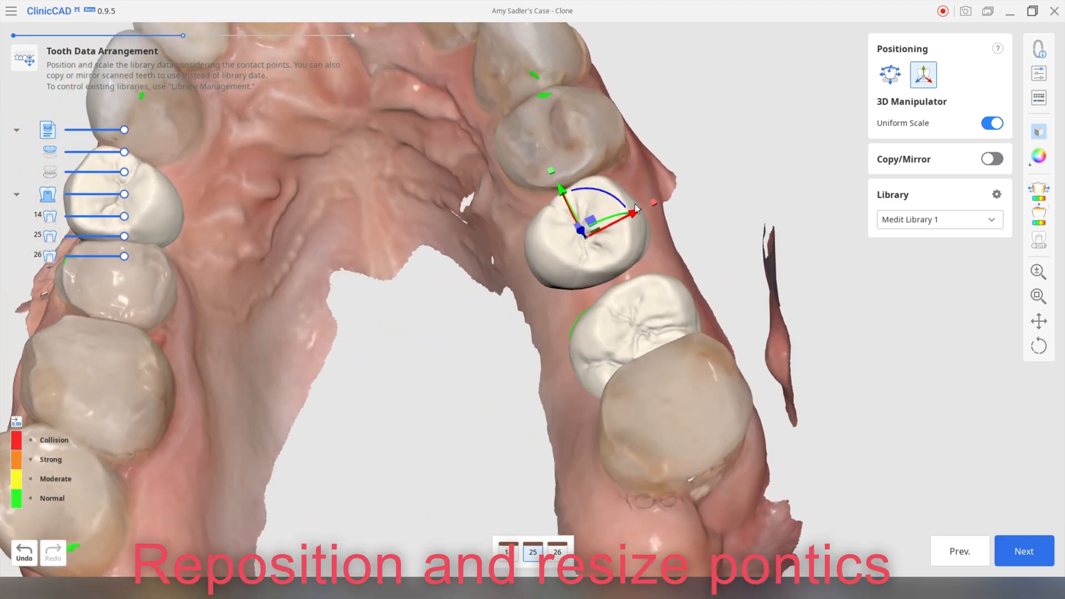
left_click_drag(642, 207, 657, 202)
right_click_drag(657, 202, 617, 186)
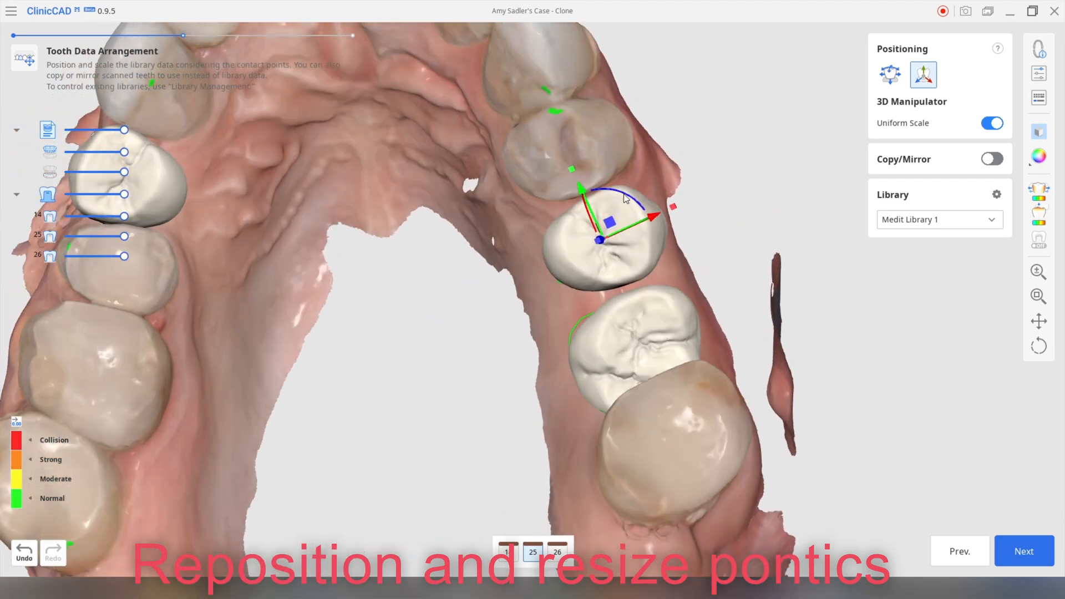
Reposition the pontic 26 library tooth in line between pontic 25 and molar 27 with the 3D Manipulator
left_click(635, 329)
right_click_drag(636, 329, 567, 324)
left_click_drag(567, 320, 631, 241)
left_click_drag(535, 262, 522, 255)
mouse_move(522, 255)
right_mouse_down()
mouse_move(596, 114)
mouse_move(508, 267)
right_mouse_up()
left_click_drag(515, 229, 542, 216)
right_click_drag(542, 216, 384, 223)
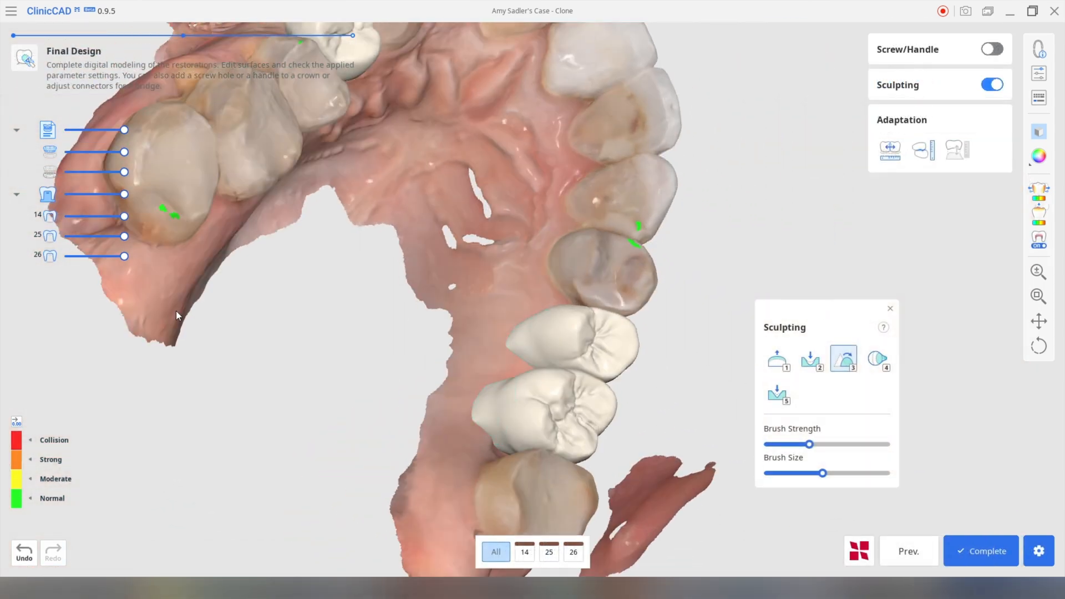
Inspect the three pontics from several sides, then complete the final design and save it to the case
right_click_drag(175, 315, 610, 361)
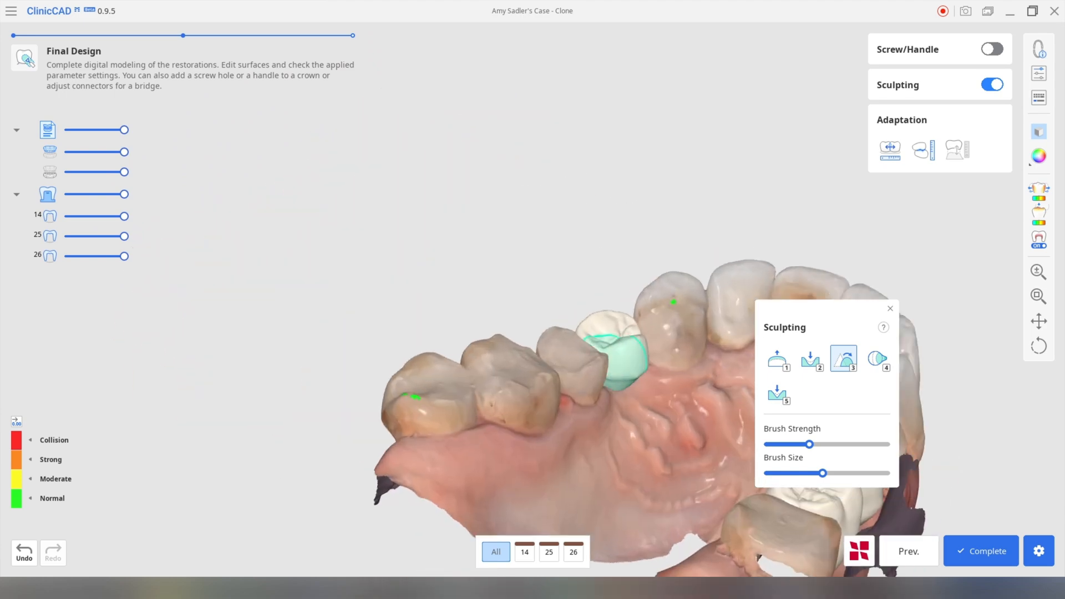
scroll(626, 367, "up", 4)
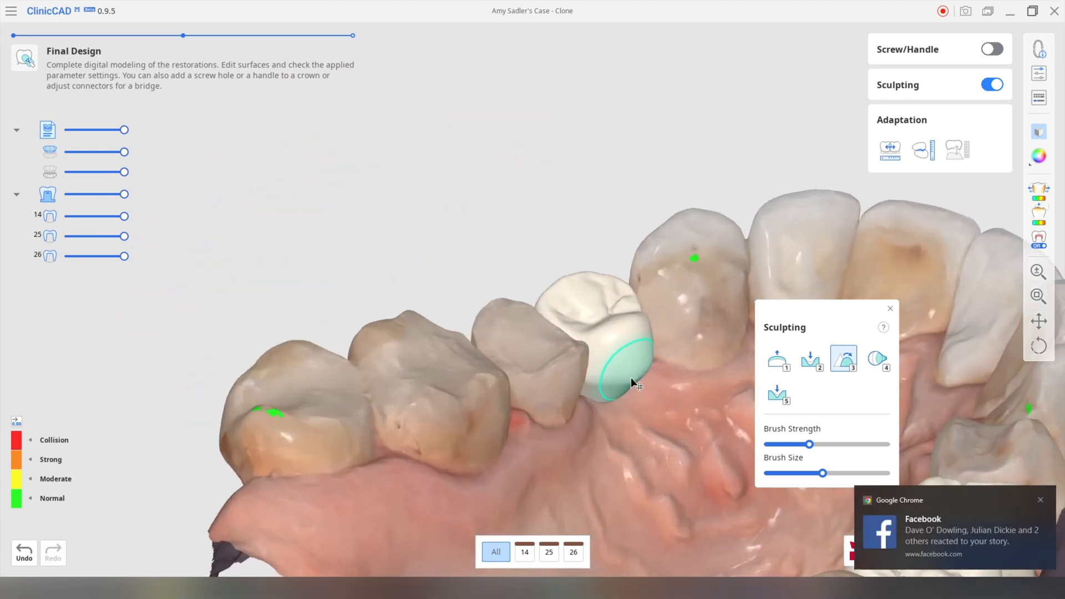
scroll(638, 350, "down", 4)
mouse_move(646, 355)
right_mouse_down()
mouse_move(561, 312)
mouse_move(454, 341)
right_mouse_up()
scroll(456, 341, "down", 3)
left_click(1015, 548)
left_click(654, 306)
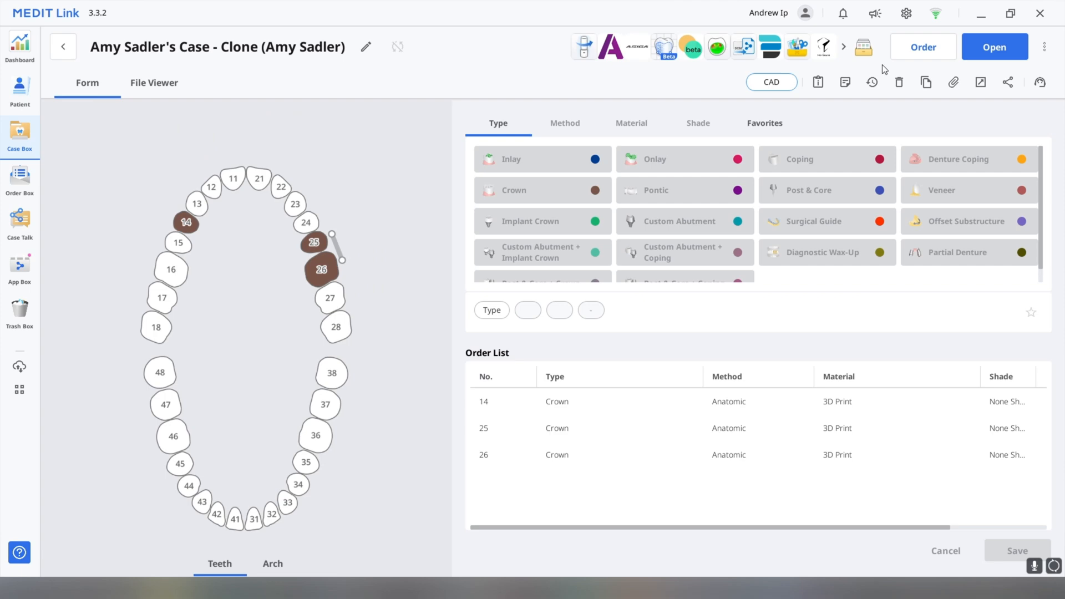
Switch to the Medit Design app and import ClinicCAD crowns 14, 25 and 26 with the maxilla and mandible bases
left_click(797, 46)
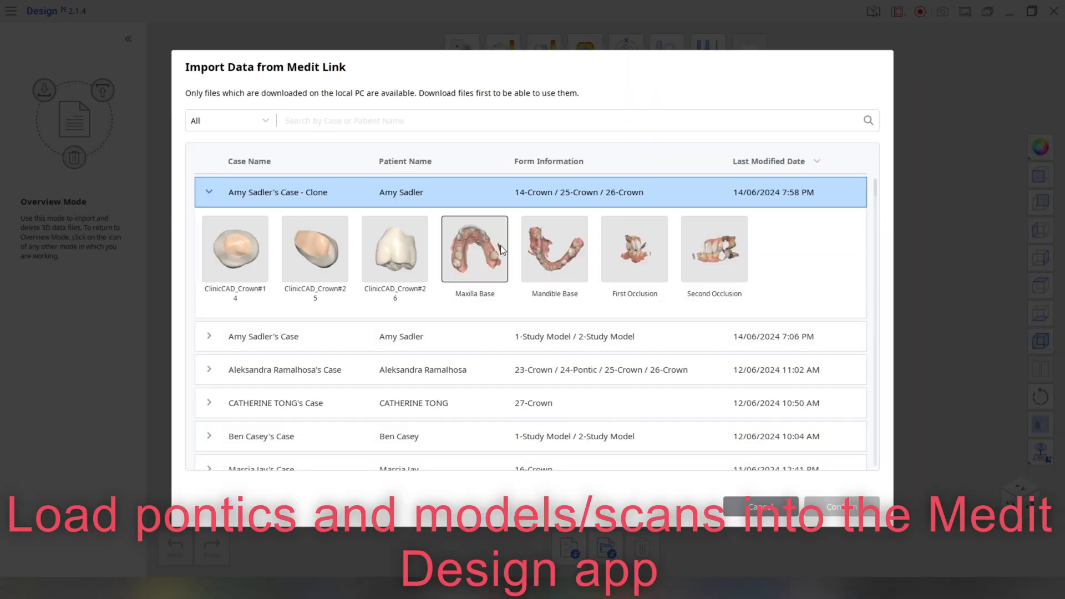
left_click(485, 255)
left_click(395, 256)
left_click(284, 261)
left_click(841, 506)
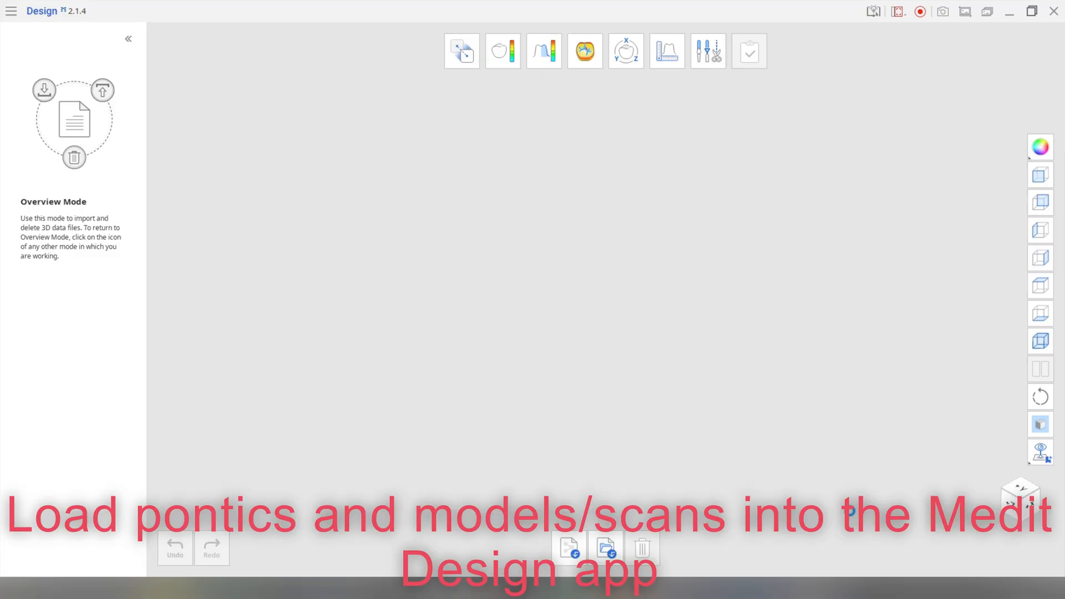
right_click_drag(665, 472, 600, 227)
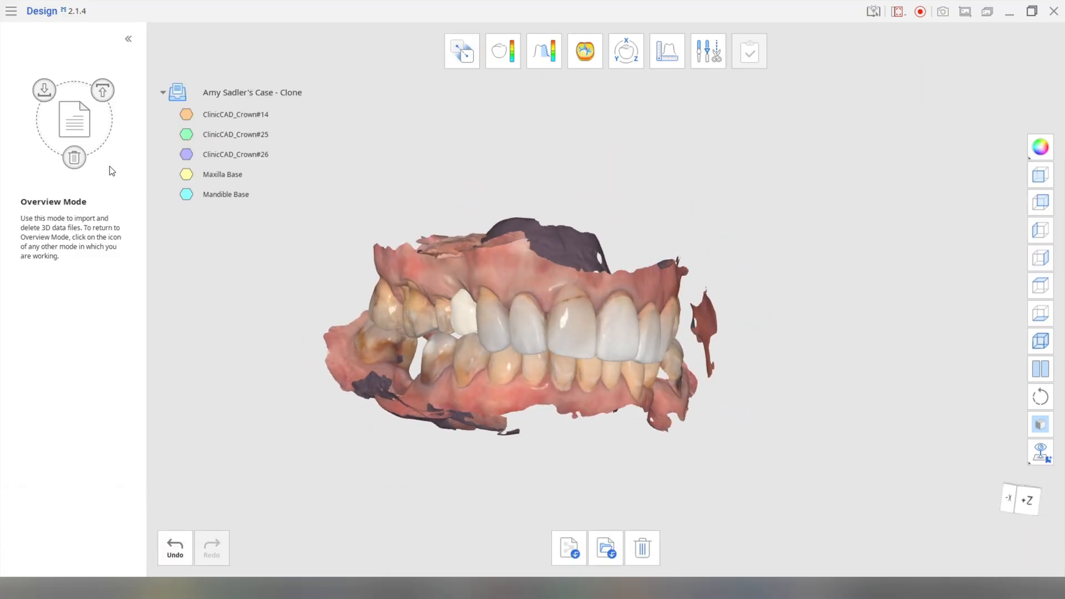
Hide the mandible base and combine crowns 14, 25 and 26 with the maxilla base into one mesh
left_click(187, 195)
left_click(705, 58)
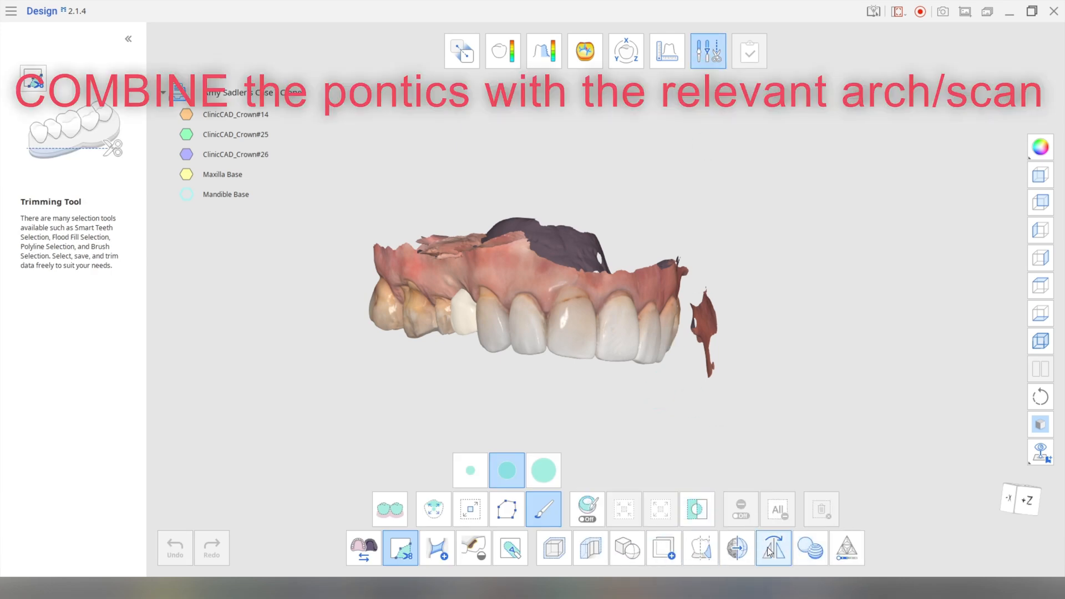
left_click(811, 549)
left_click(569, 154)
left_click(490, 154)
left_click(411, 154)
left_click(332, 154)
left_click(726, 479)
left_click(606, 377)
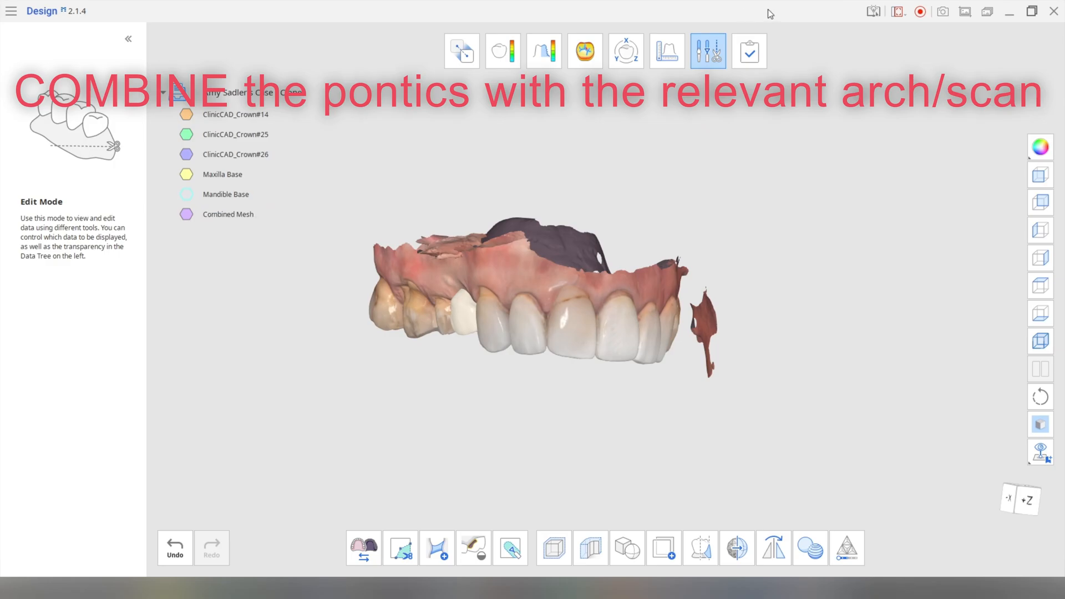
Complete the project and exit the program after saving under the suggested project file name
left_click(749, 51)
left_click(580, 221)
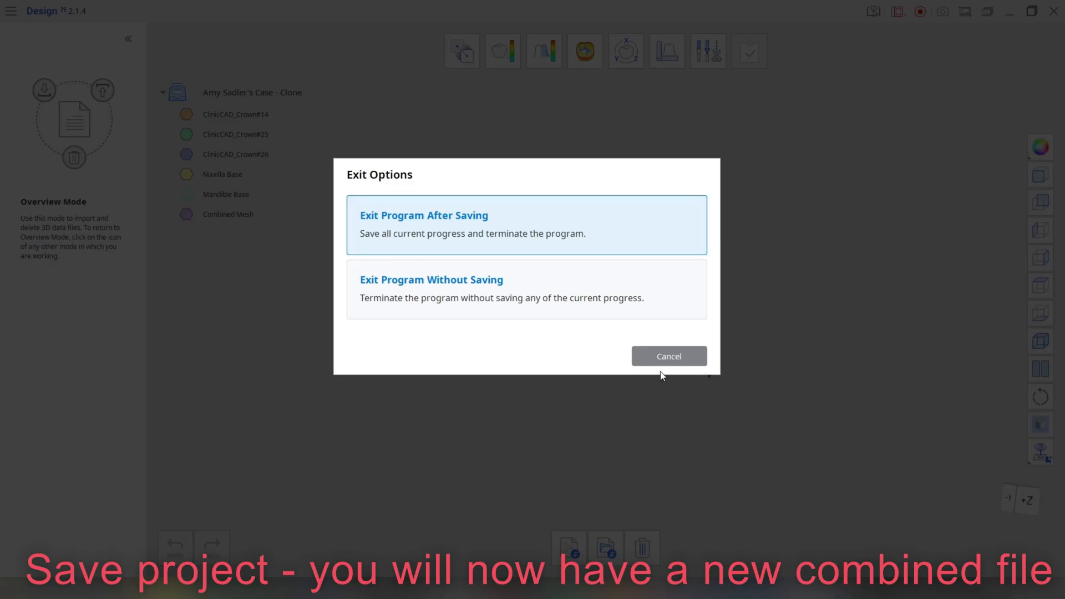
left_click(473, 225)
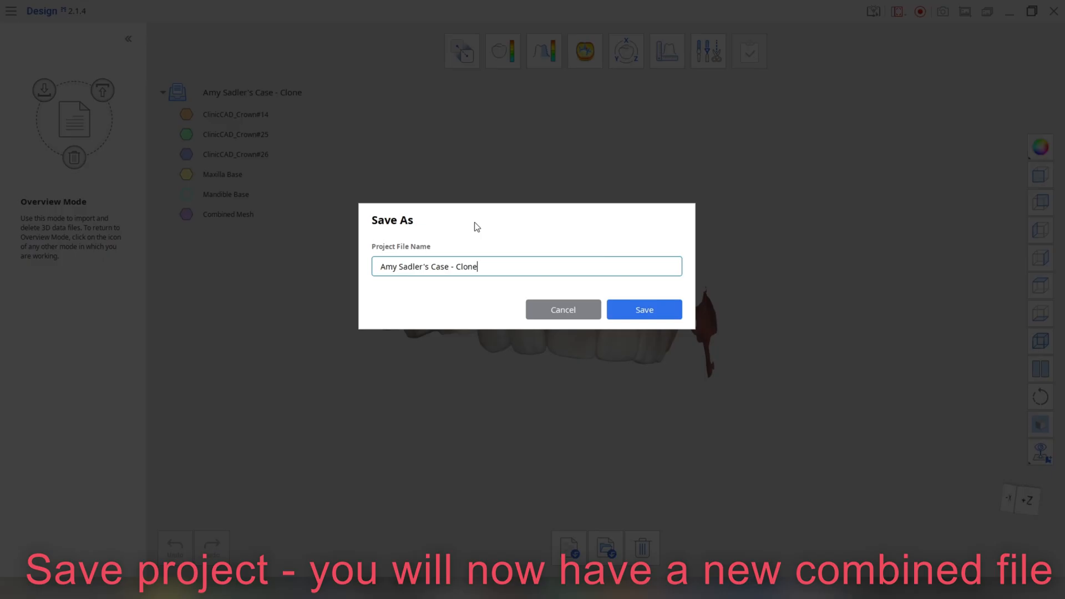
left_click(669, 315)
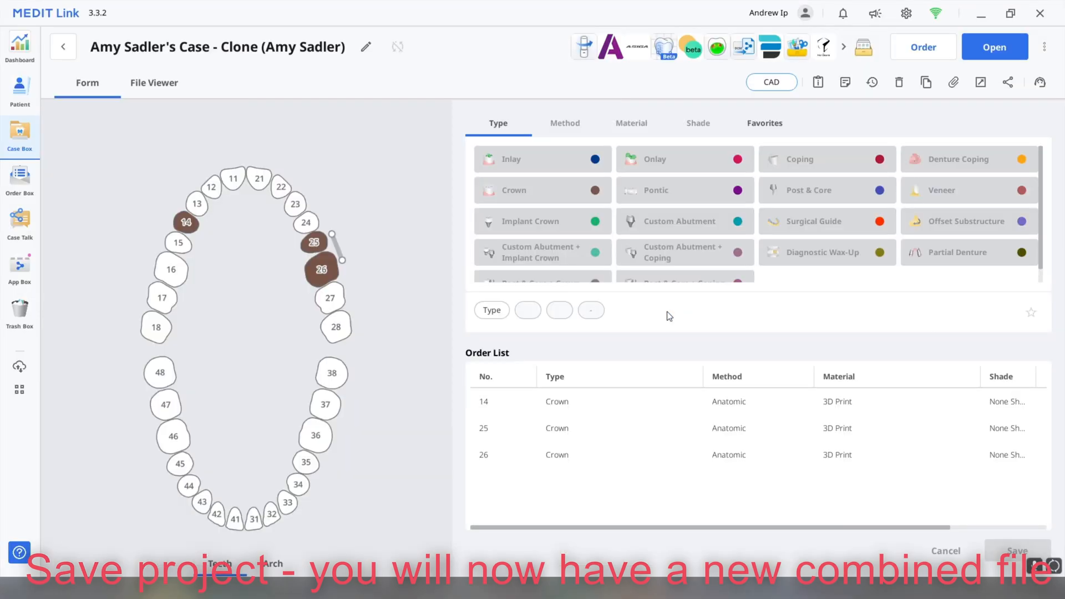
Show the case's files in the File Viewer, then launch the Medit Splints app for this case
left_click(150, 84)
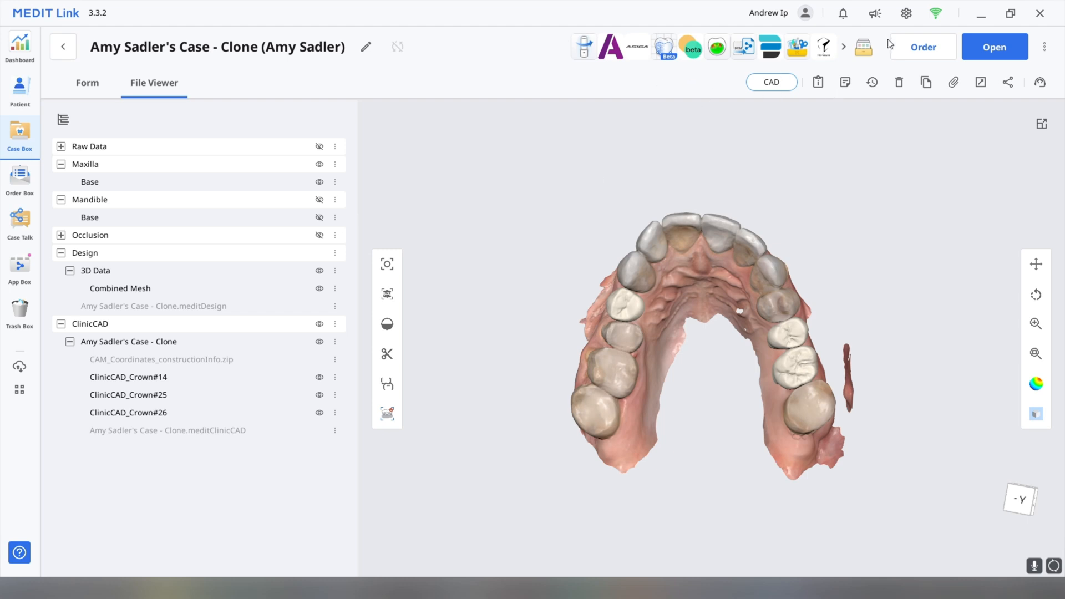
left_click(846, 50)
left_click(824, 49)
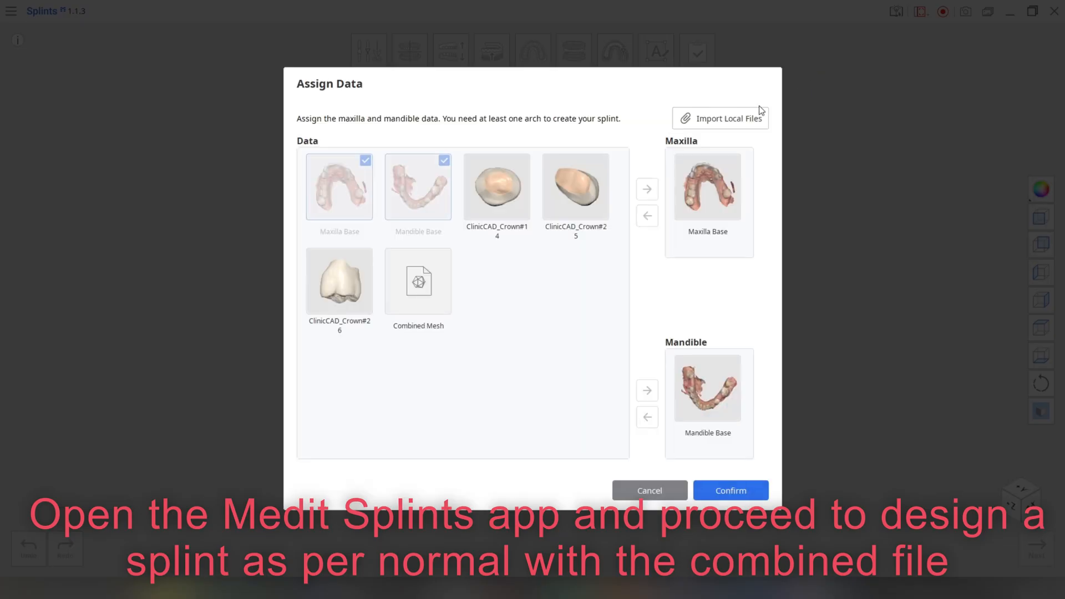
Replace the maxilla base with the combined mesh in the maxilla assignment, keep the mandible base, and confirm the data
left_click_drag(706, 183, 533, 260)
left_click(421, 268)
left_click_drag(421, 271, 705, 211)
left_click(719, 490)
left_click(714, 428)
left_click(670, 342)
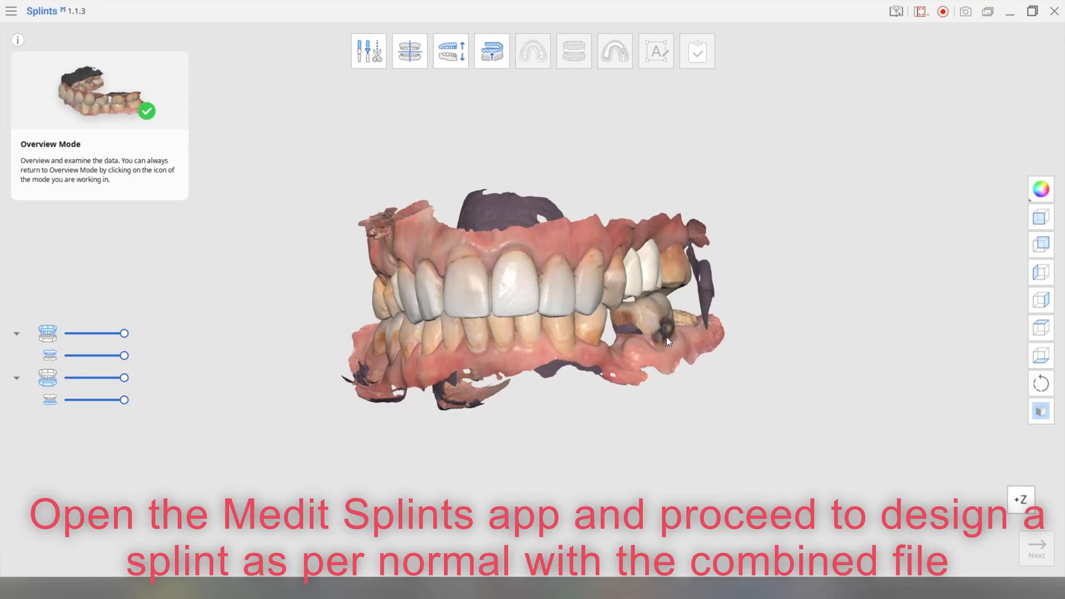
Trim away the stray scan fragment beside the maxilla's posterior teeth using polyline selection
left_click(368, 51)
right_click_drag(615, 313, 706, 292)
scroll(666, 278, "up", 2)
left_click(616, 212)
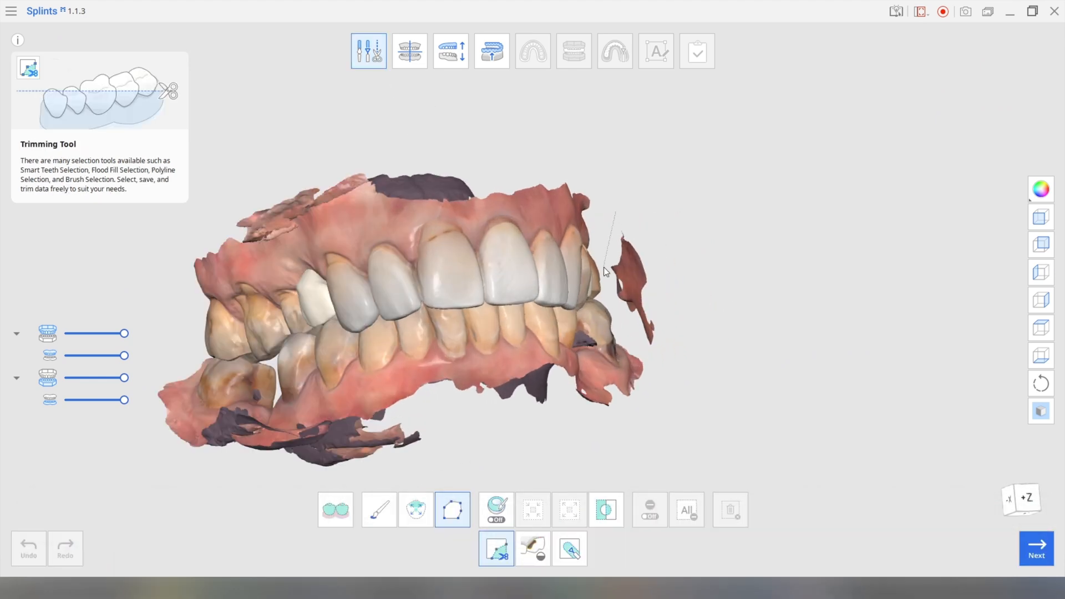
left_click(651, 345)
double_click(687, 243)
left_click(730, 509)
right_click_drag(727, 432, 777, 422)
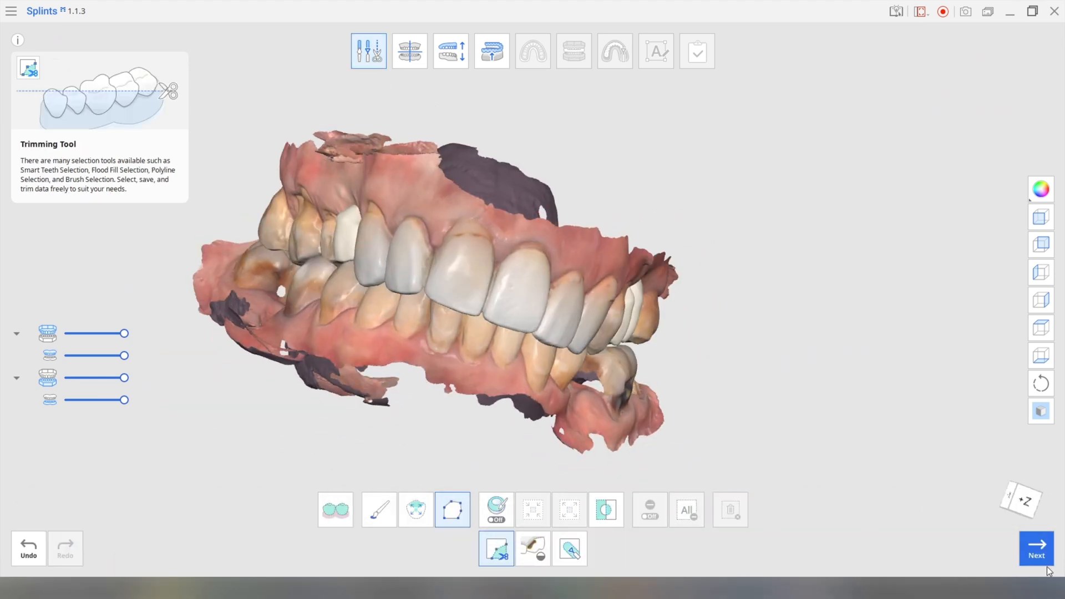
Align the maxilla to the occlusal plane with three points and apply a 9.4 mm bite opening with 1.9 mm distance to antagonist
left_click(1047, 568)
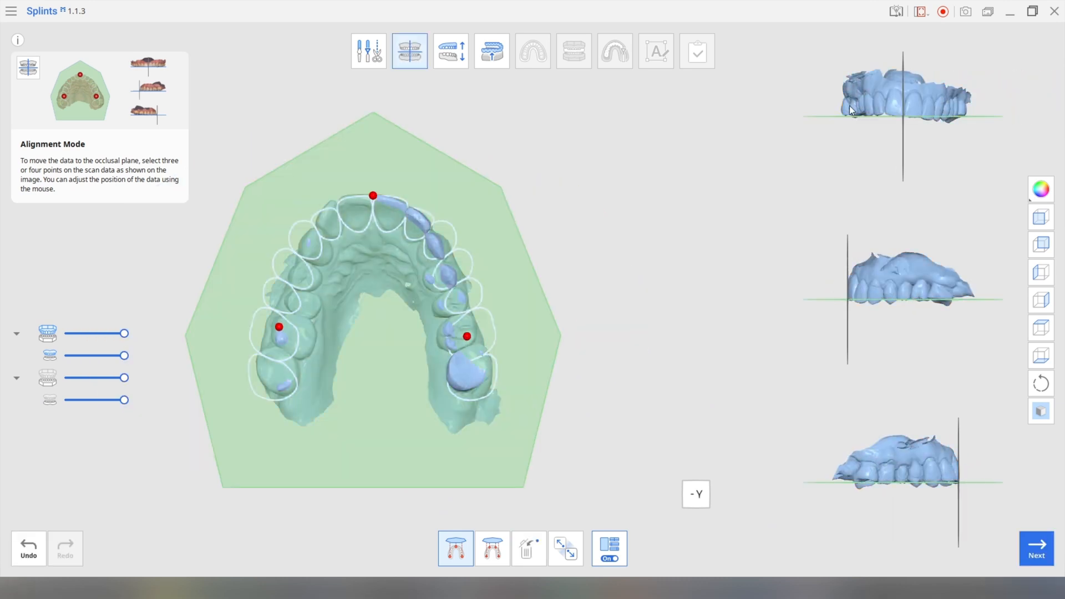
left_click(1033, 561)
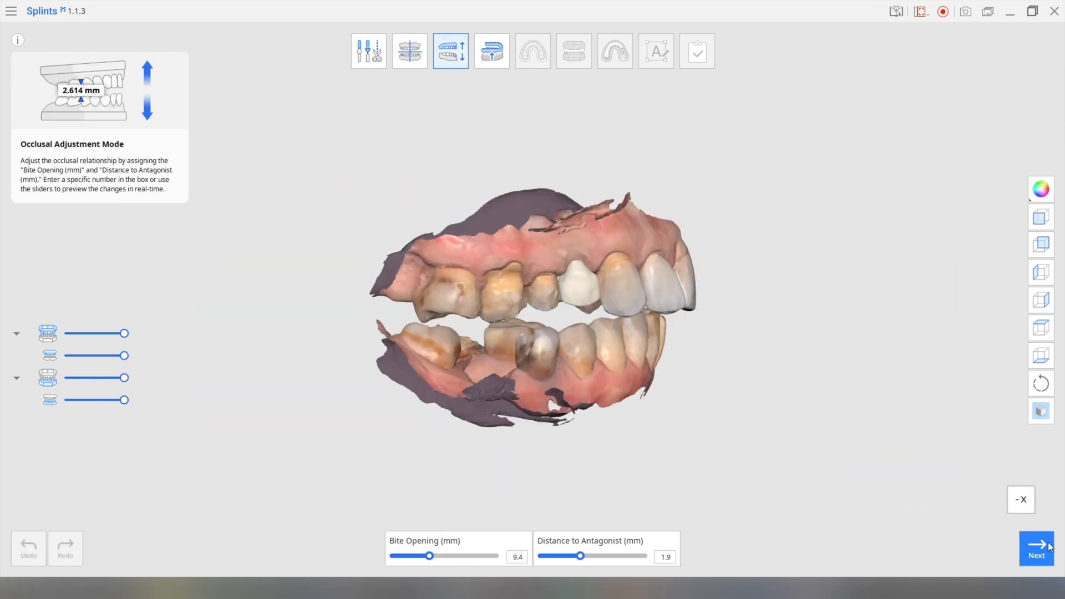
left_click(1049, 547)
Preview the splint and create its inner surface with a 0.10 mm offset, 0.0° angle and 0.80 retention
left_click(803, 558)
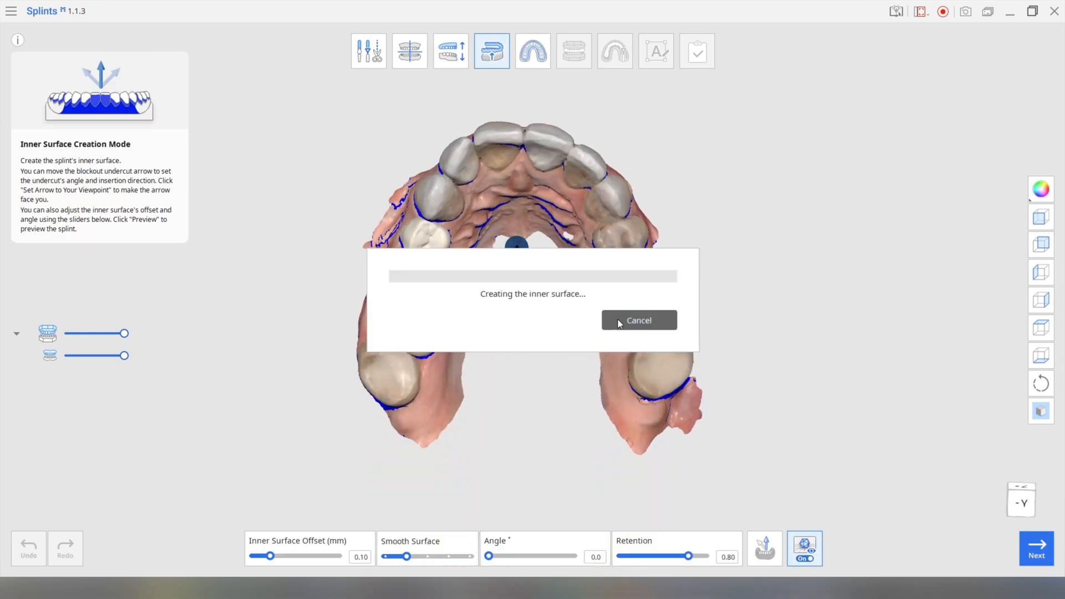
left_click(1035, 560)
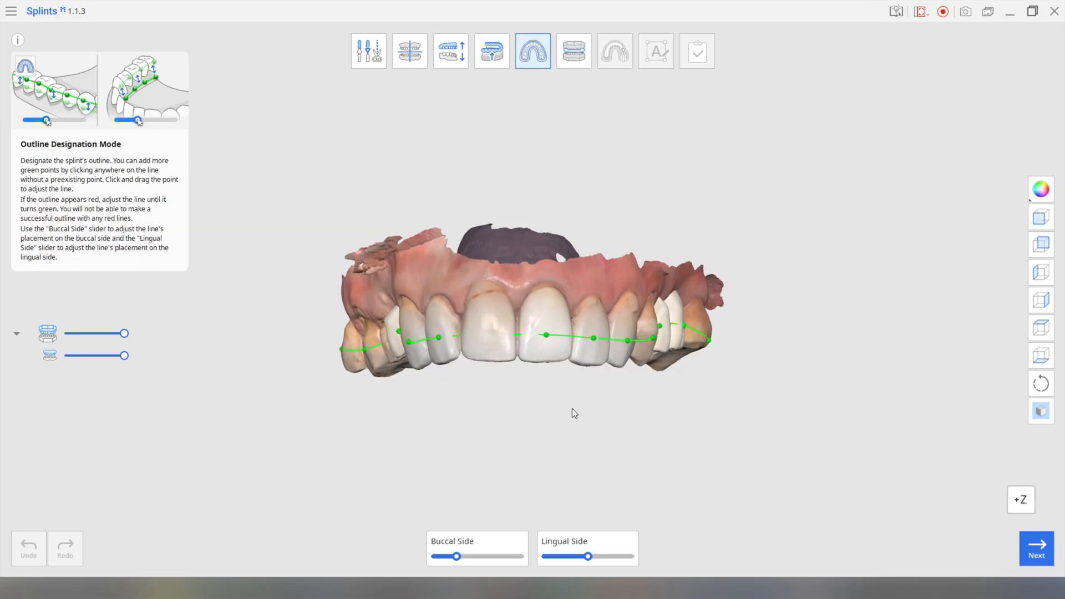
Adjust the splint's outline points around the arch, including the crown 14 area, until the outline forms a continuous green line
right_click_drag(529, 269, 448, 257)
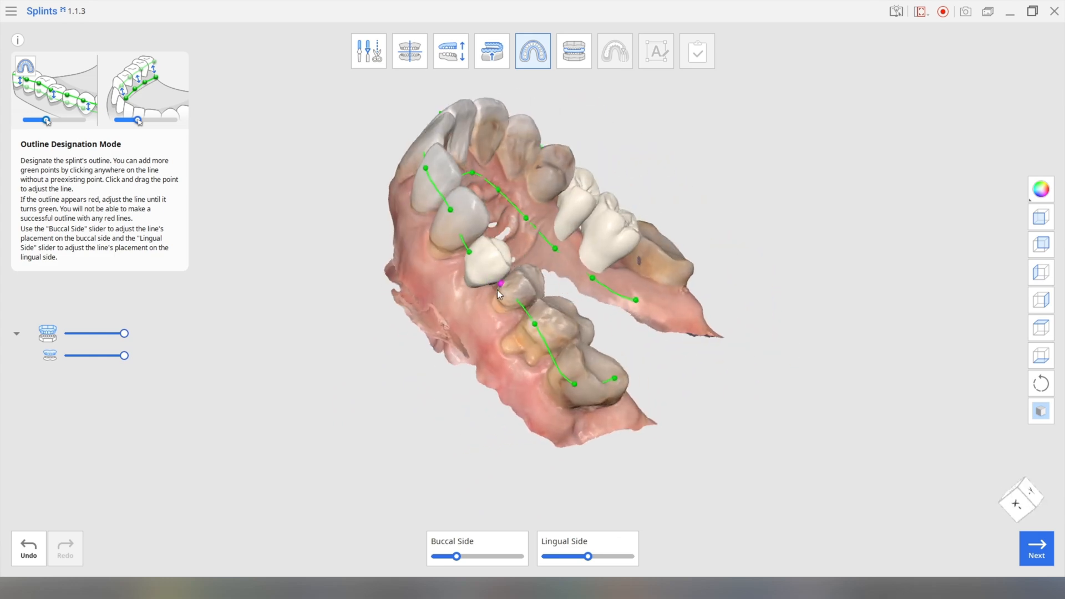
right_click_drag(741, 330, 245, 441)
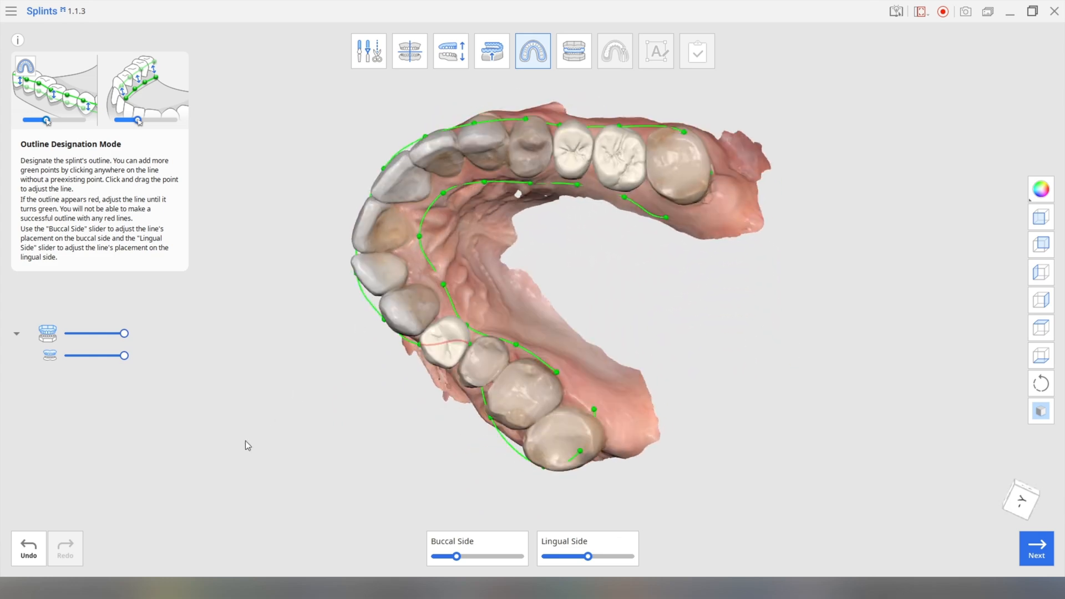
right_click_drag(443, 381, 650, 189)
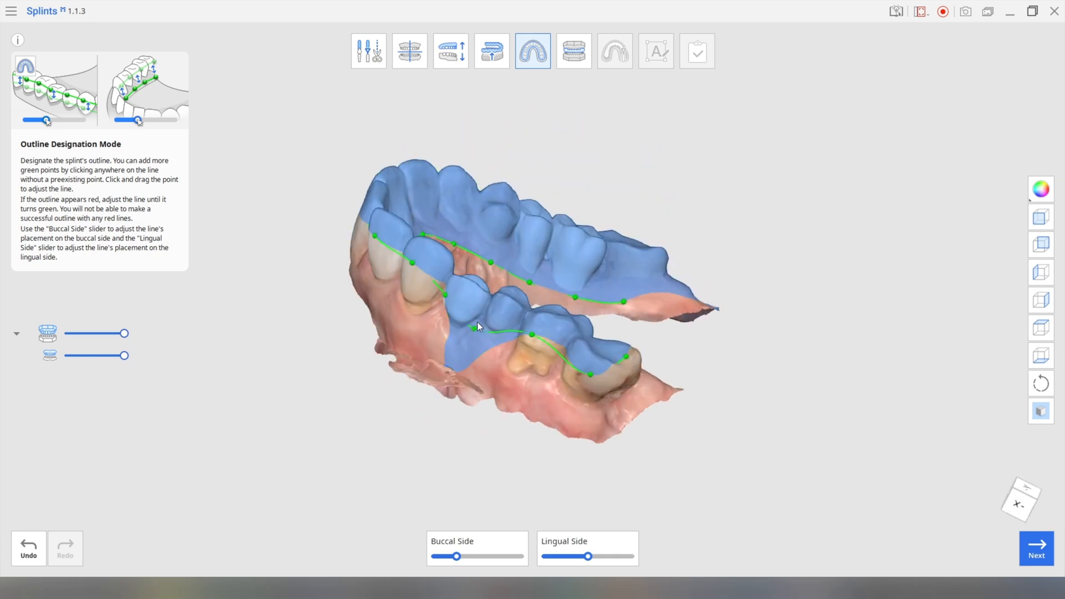
right_click_drag(503, 345, 645, 342)
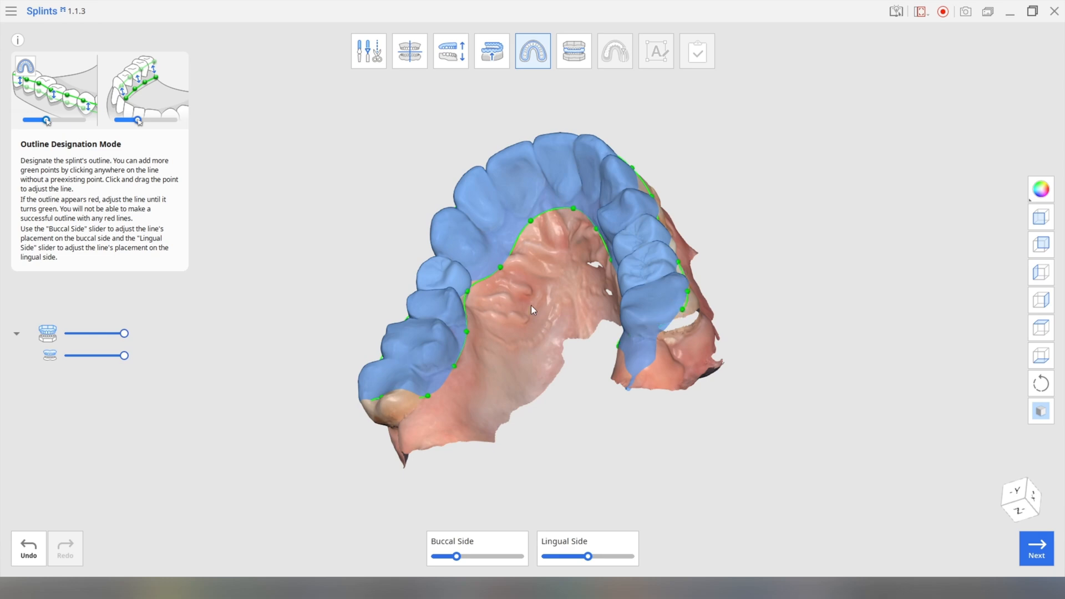
right_click_drag(531, 306, 678, 372)
right_click_drag(753, 338, 705, 330)
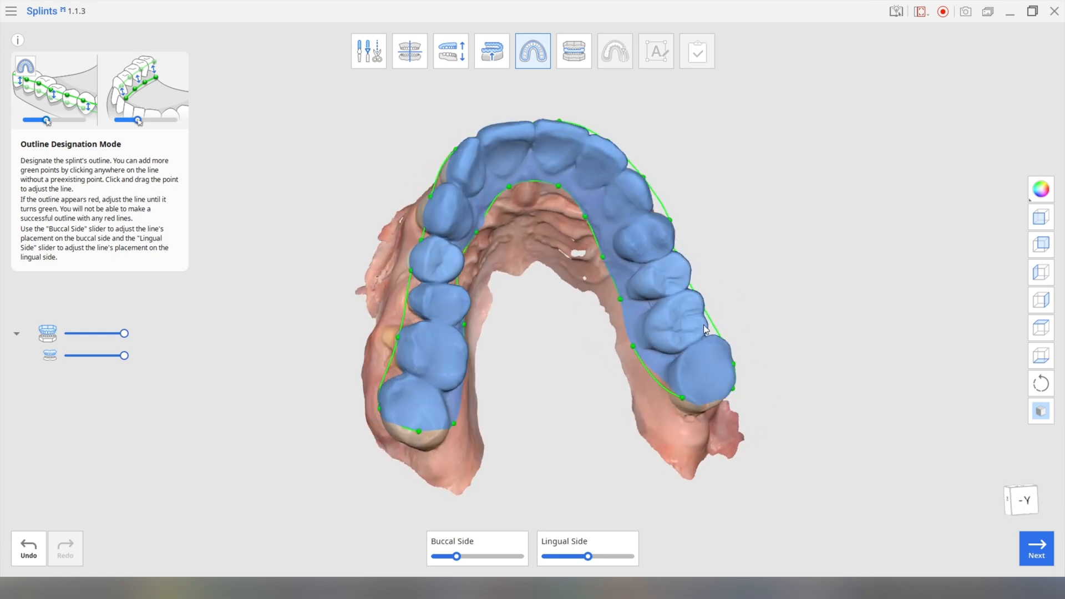
right_click_drag(777, 387, 694, 500)
Create the splint's outer surface from the outline and proceed to the final design stage
left_click(1035, 551)
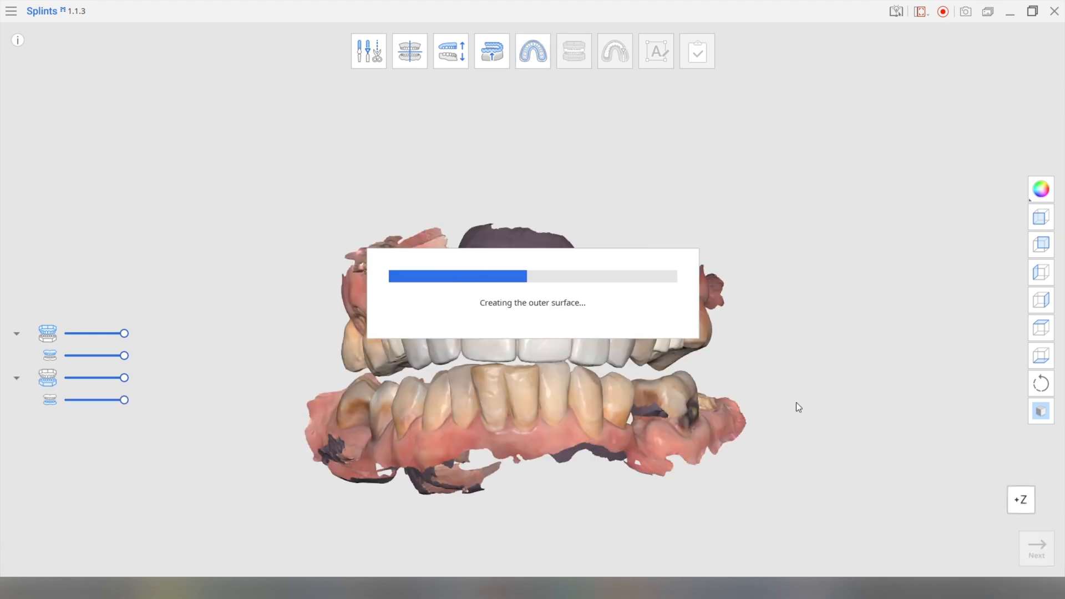
mouse_move(710, 371)
right_mouse_down()
mouse_move(385, 302)
mouse_move(497, 243)
mouse_move(531, 249)
mouse_move(566, 291)
mouse_move(555, 333)
mouse_move(469, 333)
right_mouse_up()
left_click(1036, 548)
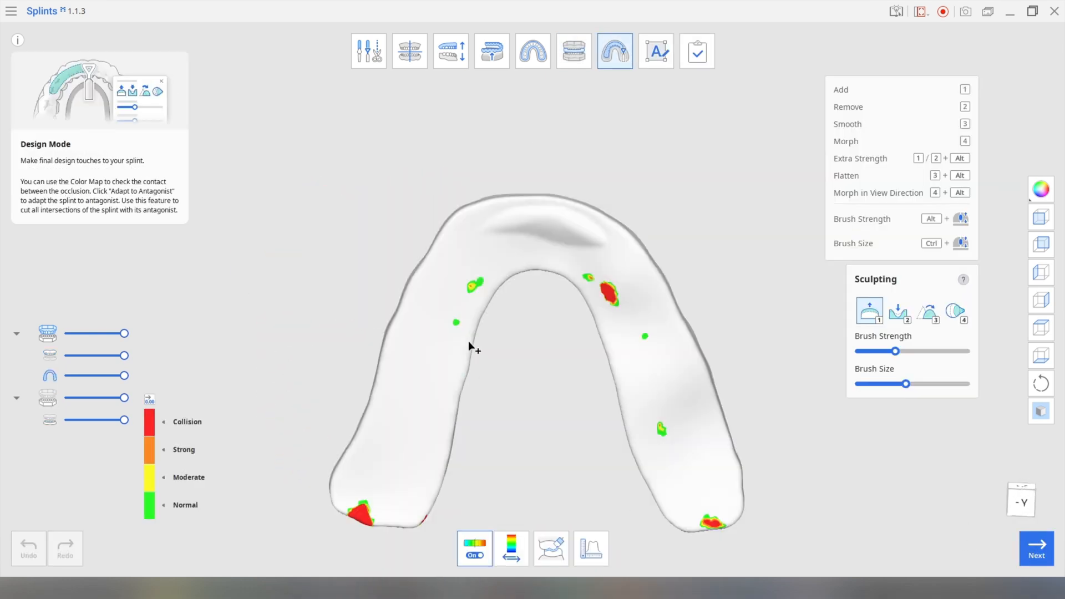
Show the mandible and build up the hollow in the splint's anterior area with a slightly resized Add brush
left_click(44, 401)
mouse_move(466, 261)
right_mouse_down()
mouse_move(460, 313)
mouse_move(336, 344)
mouse_move(734, 290)
mouse_move(665, 267)
right_mouse_up()
left_click_drag(919, 384, 908, 384)
mouse_move(444, 225)
left_mouse_down()
mouse_move(493, 220)
mouse_move(540, 241)
left_mouse_up()
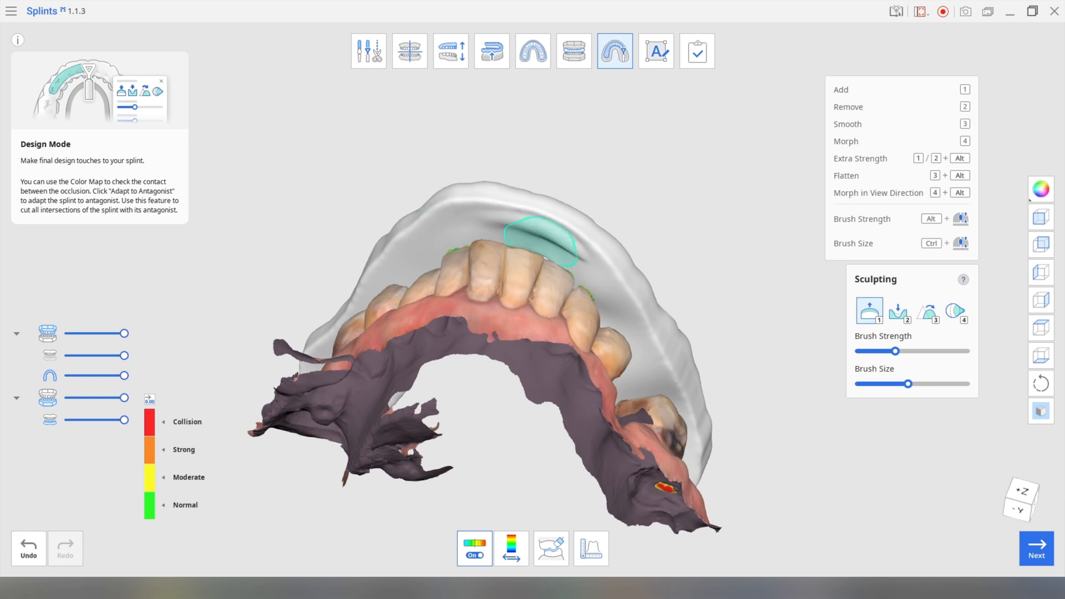
right_click_drag(541, 241, 392, 311)
right_click_drag(539, 331, 541, 271)
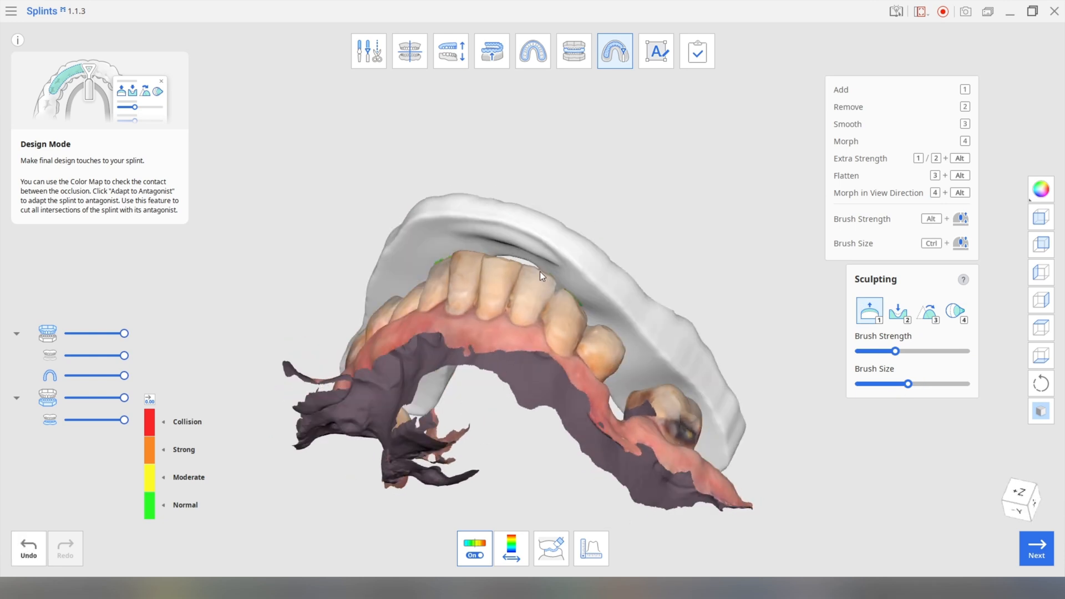
mouse_move(544, 259)
right_mouse_down()
mouse_move(456, 271)
mouse_move(498, 270)
mouse_move(407, 355)
mouse_move(319, 373)
mouse_move(565, 358)
mouse_move(557, 300)
right_mouse_up()
Smooth the built-up anterior area of the splint with the Smooth sculpting brush
key("3")
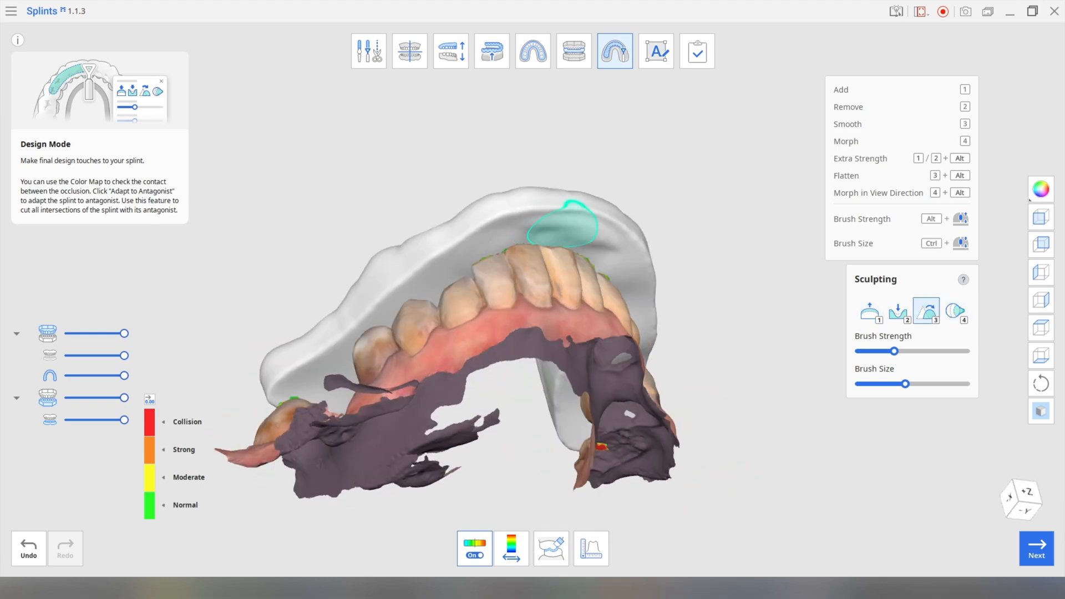
right_click_drag(529, 233, 281, 309)
right_click_drag(487, 231, 366, 383)
mouse_move(633, 280)
right_mouse_down()
mouse_move(414, 408)
mouse_move(655, 478)
mouse_move(656, 457)
right_mouse_up()
Finalize the splint design and complete the project, saving the results to the case
left_click(1036, 548)
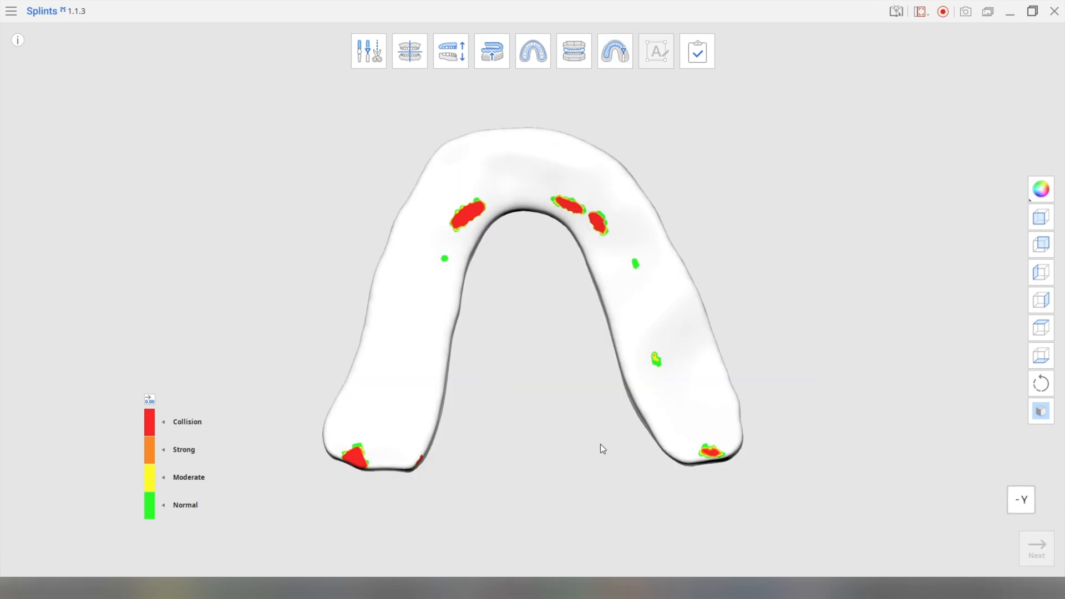
left_click(775, 504)
right_click_drag(815, 432, 643, 333)
left_click(1036, 548)
left_click(642, 311)
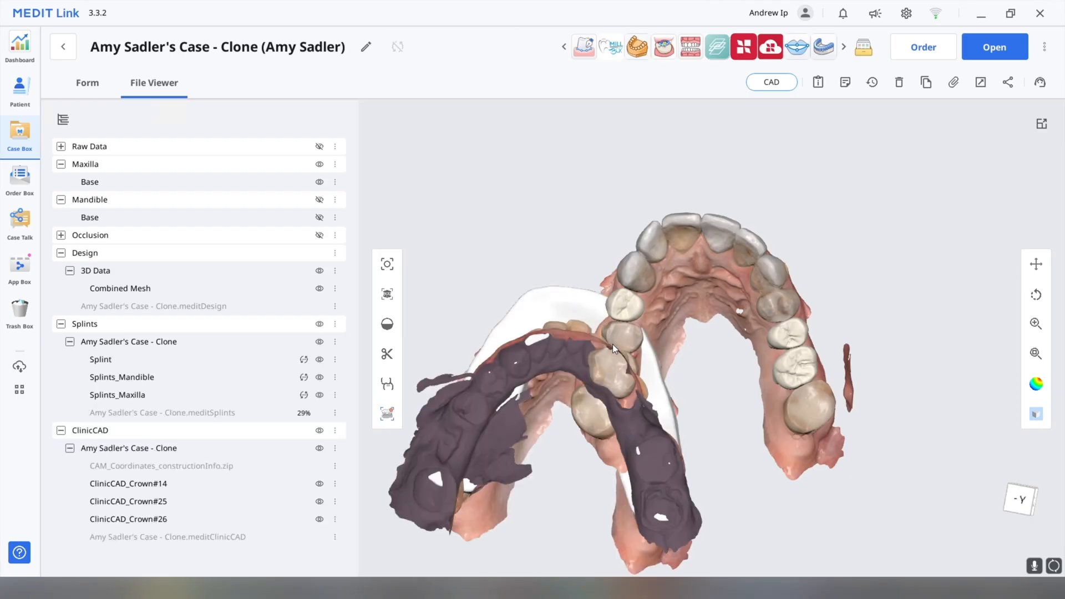
Hide the ClinicCAD crowns, combined mesh, Splints_Maxilla and Splints_Mandible in the File Viewer to isolate the splint
right_click_drag(527, 312, 667, 426)
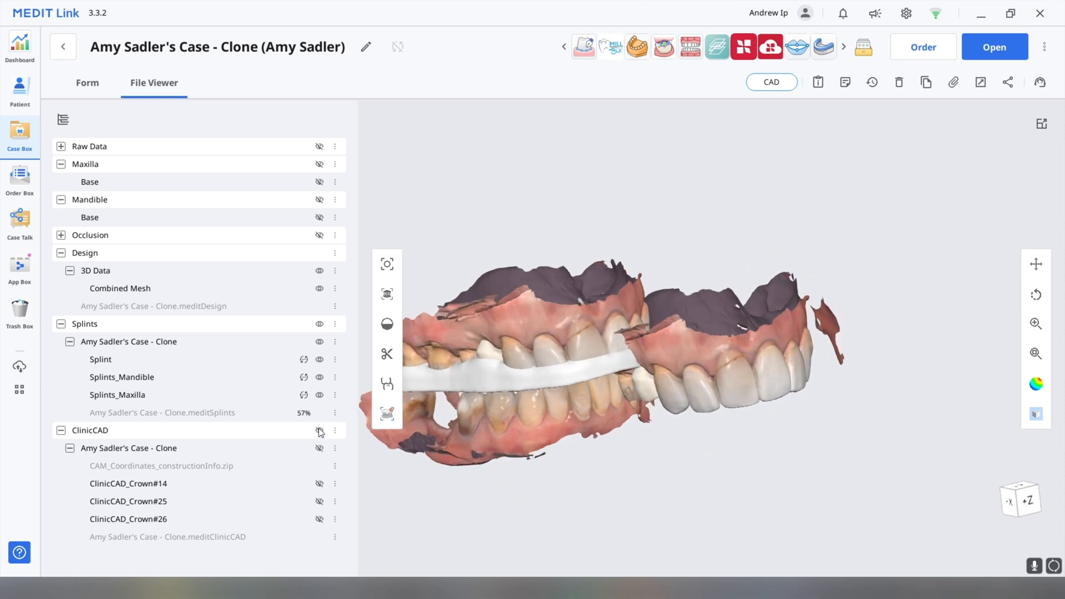
left_click(319, 270)
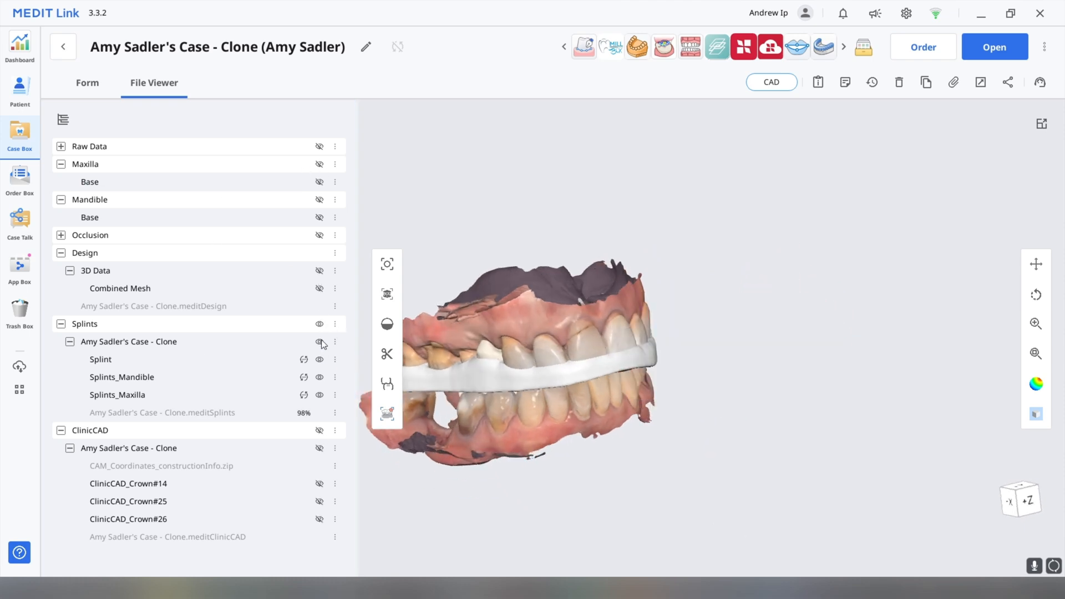
left_click(320, 395)
left_click(319, 378)
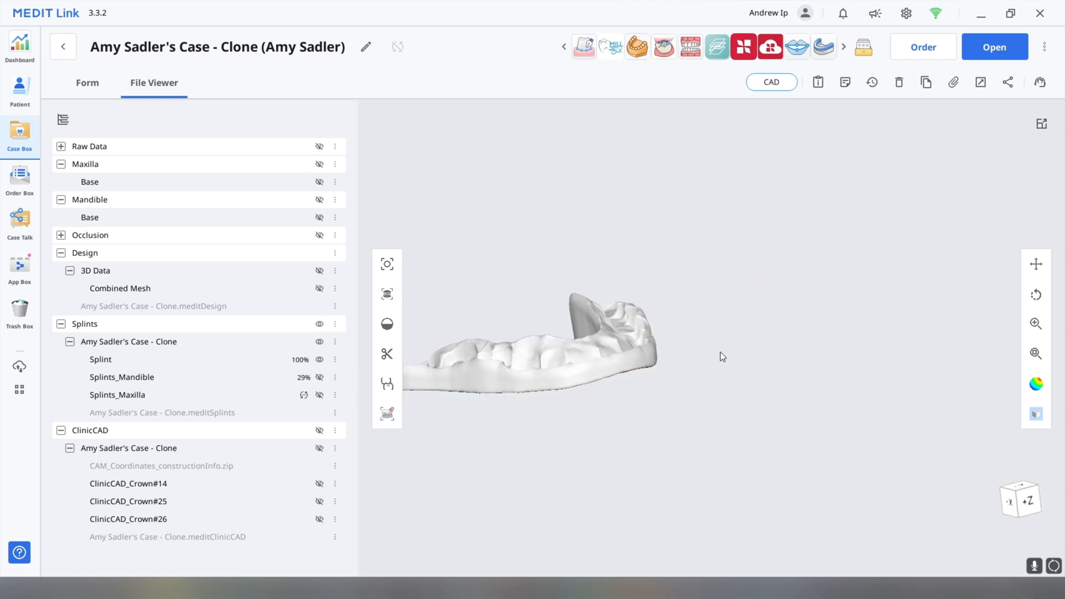